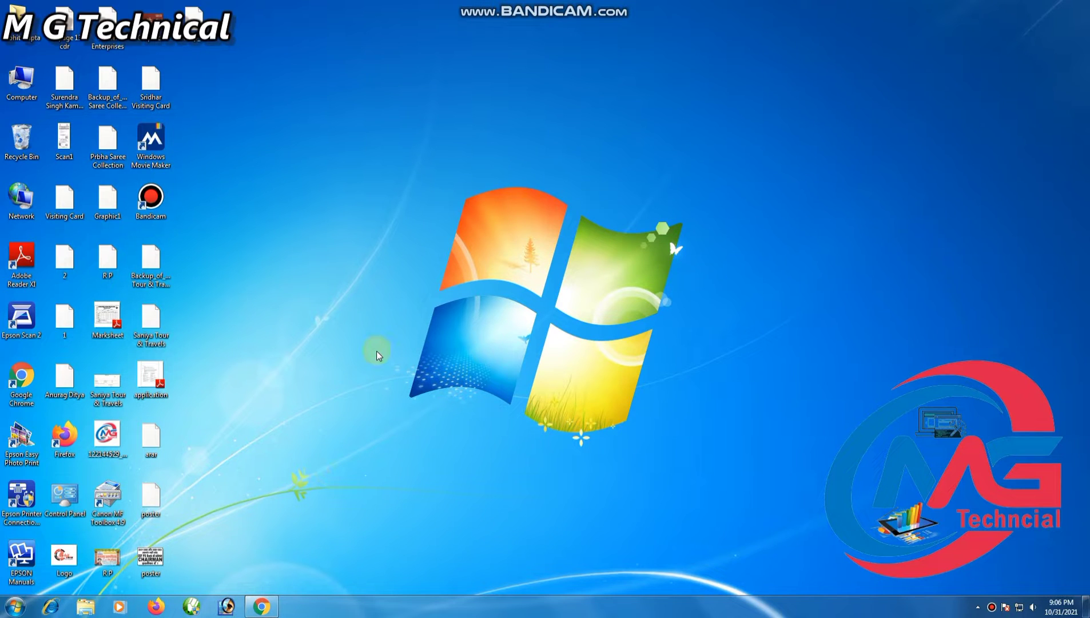
# Restore the Chrome window from the taskbar, showing the new tab page
pyautogui.click(271, 608)
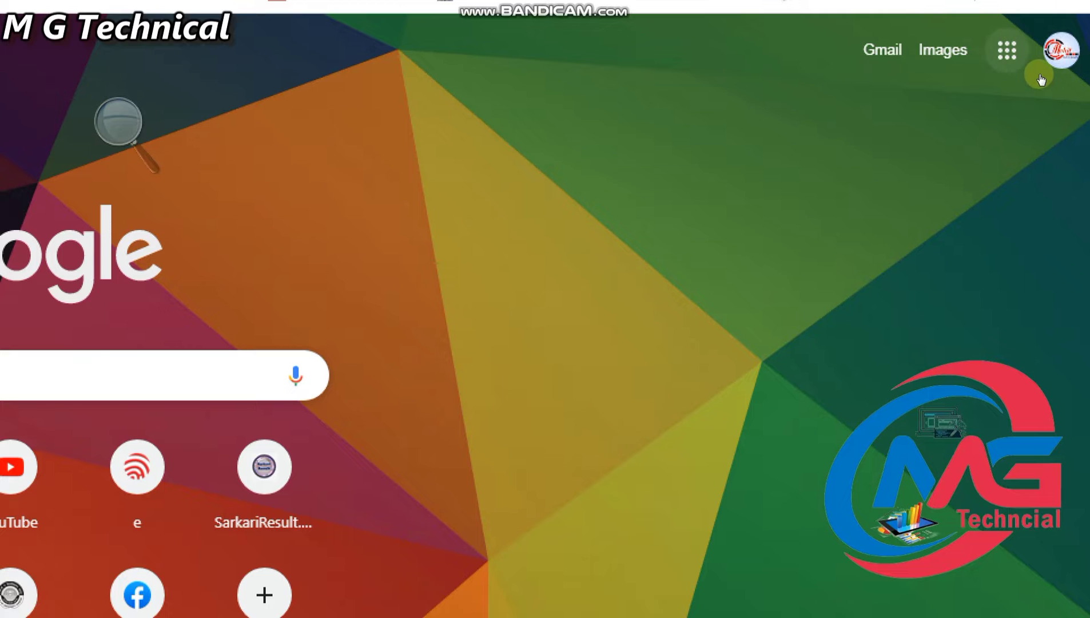
# Show the Google apps menu and scroll down until Docs and Sheets are visible
pyautogui.click(1007, 50)
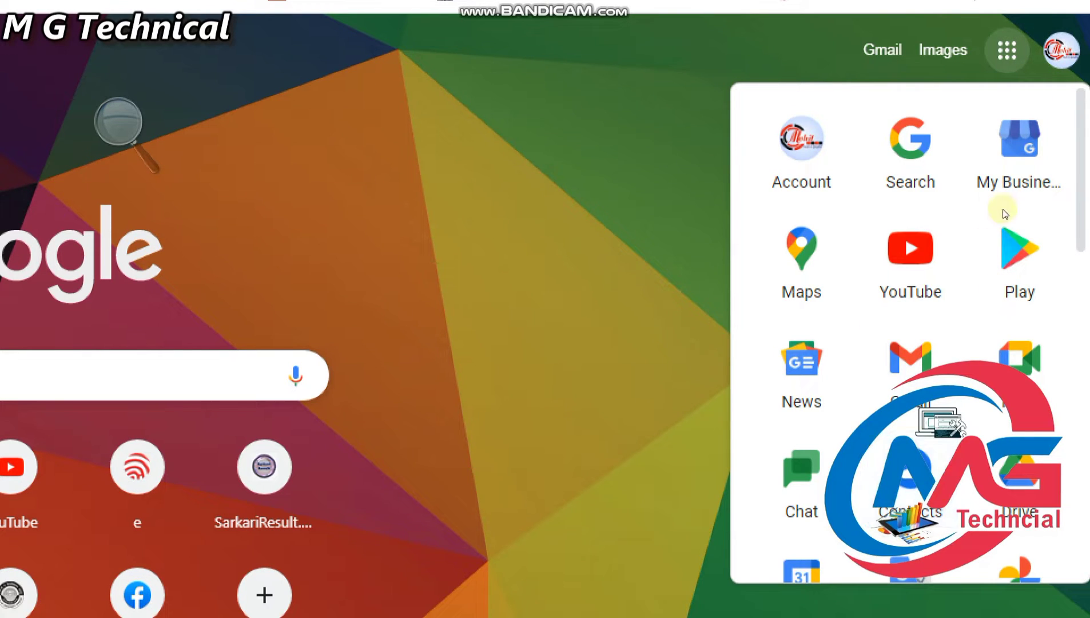
pyautogui.scroll(-2, 1001, 211)
pyautogui.scroll(-4, 1004, 213)
pyautogui.scroll(-2, 1005, 213)
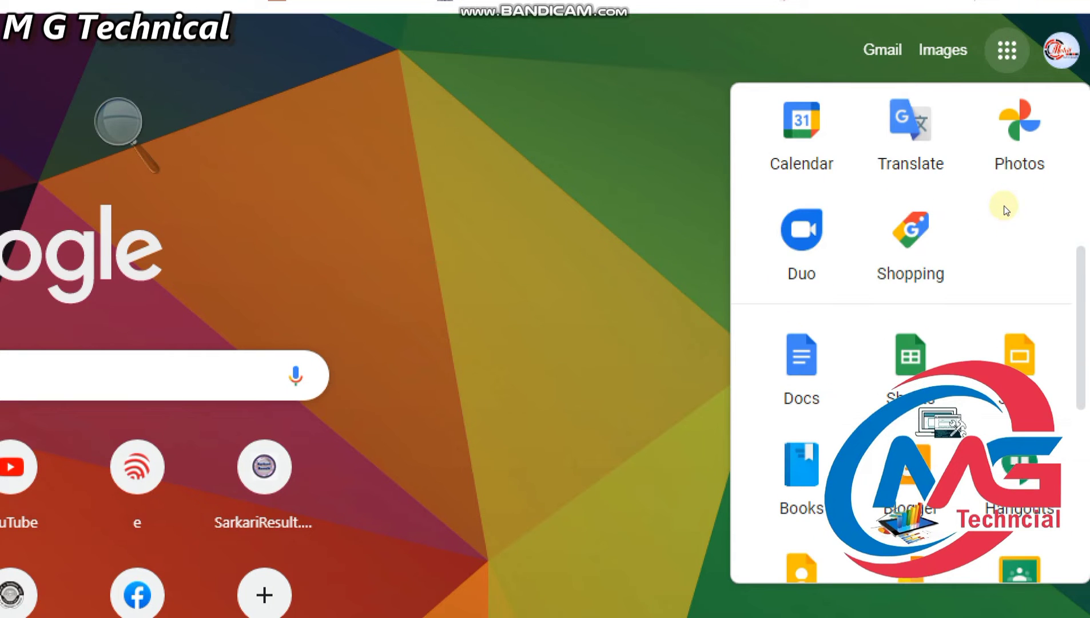
pyautogui.scroll(-2, 1005, 203)
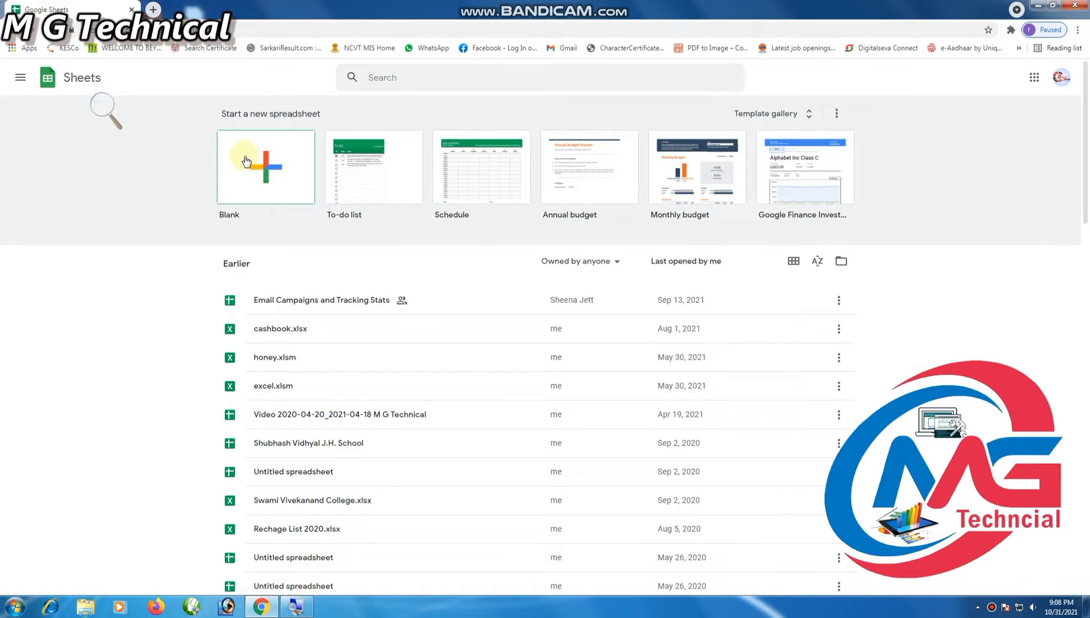
# Start a new Blank spreadsheet from the Google Sheets home page
pyautogui.click(21, 79)
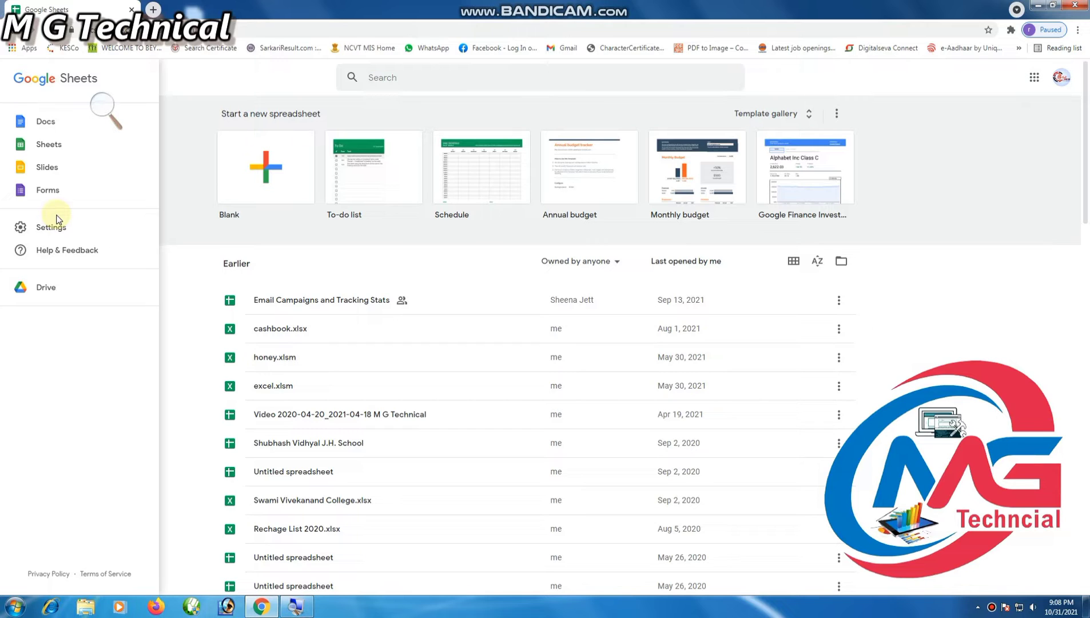
pyautogui.click(216, 99)
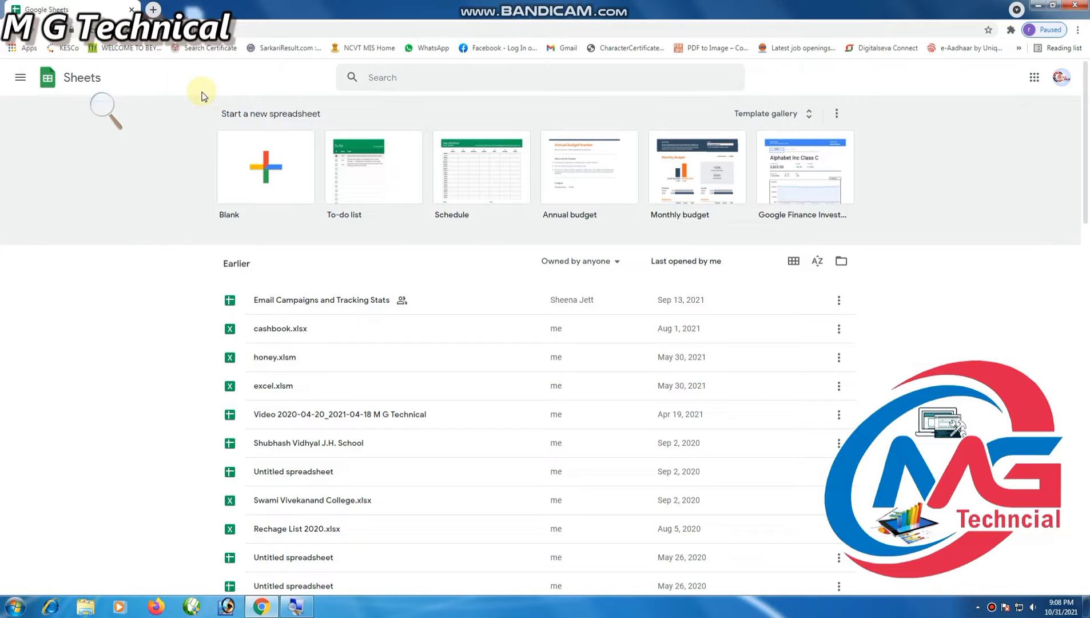
pyautogui.click(267, 164)
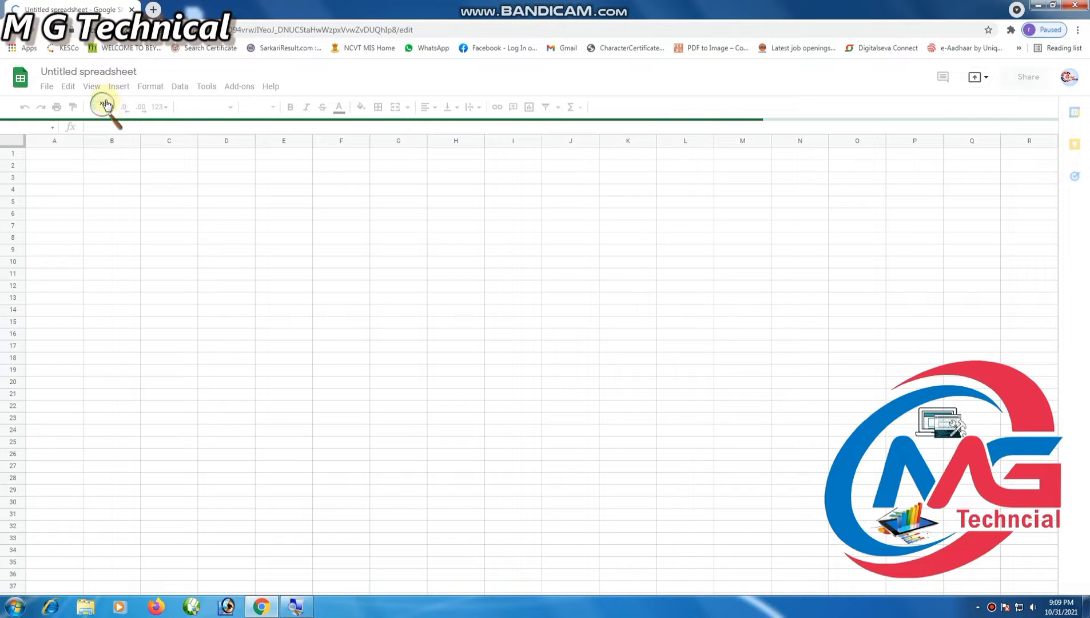
pyautogui.click(105, 104)
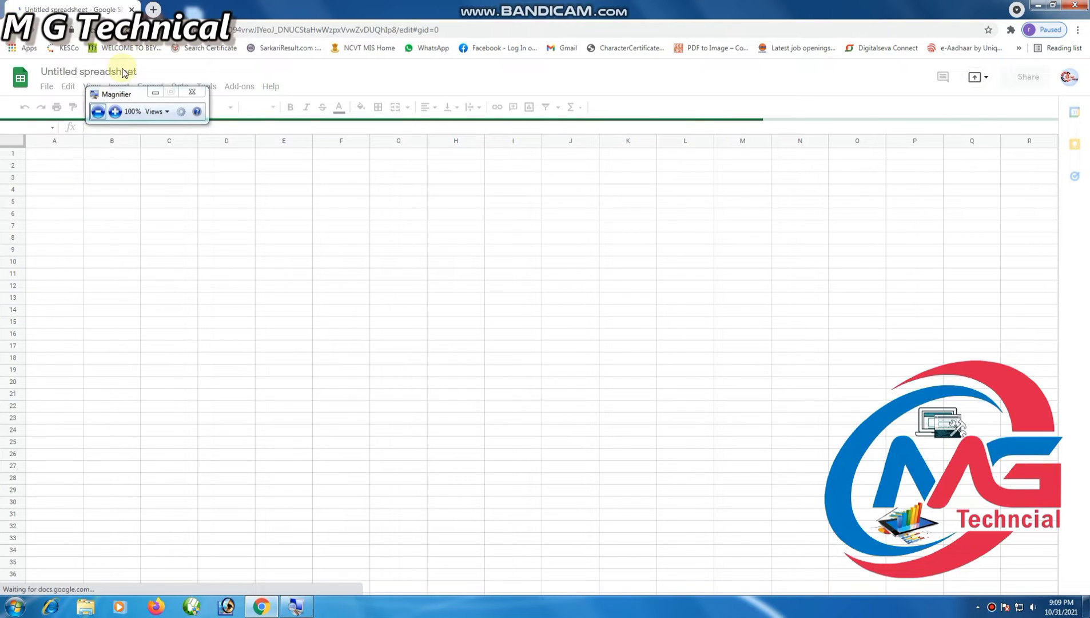
pyautogui.moveTo(127, 94); pyautogui.dragTo(94, 558)
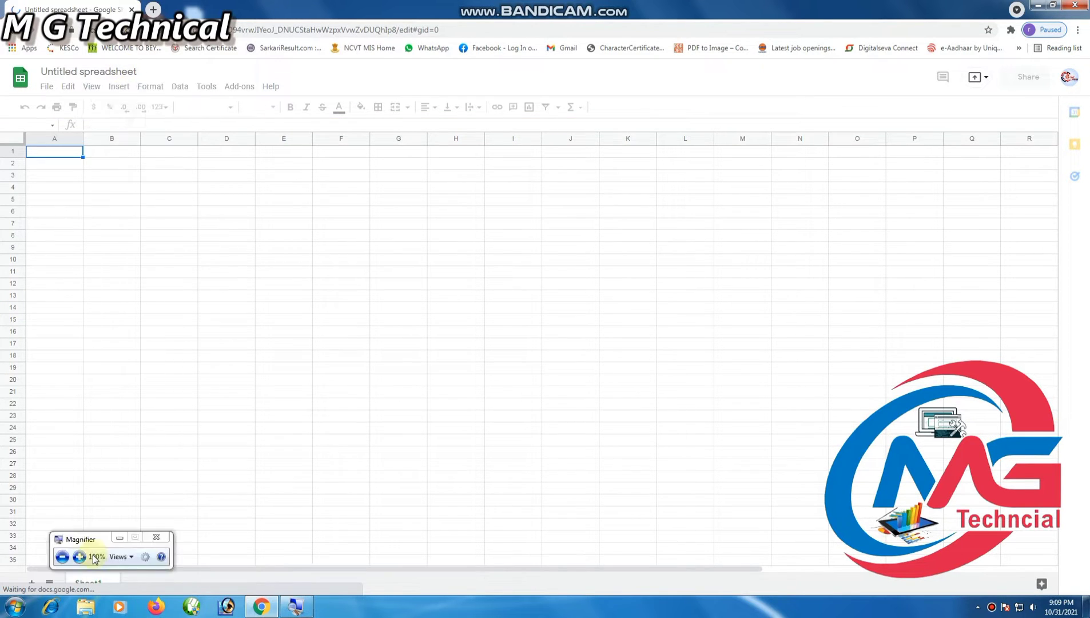
pyautogui.click(288, 416)
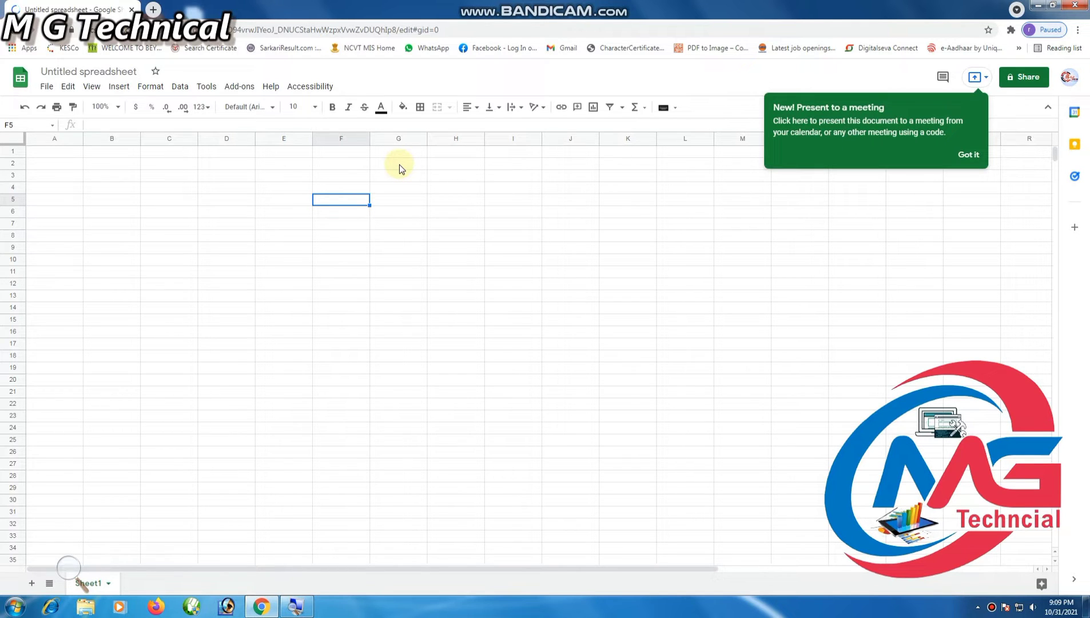
# Dismiss the Present to a meeting tip and leave the empty grid with cell C2 selected
pyautogui.click(970, 155)
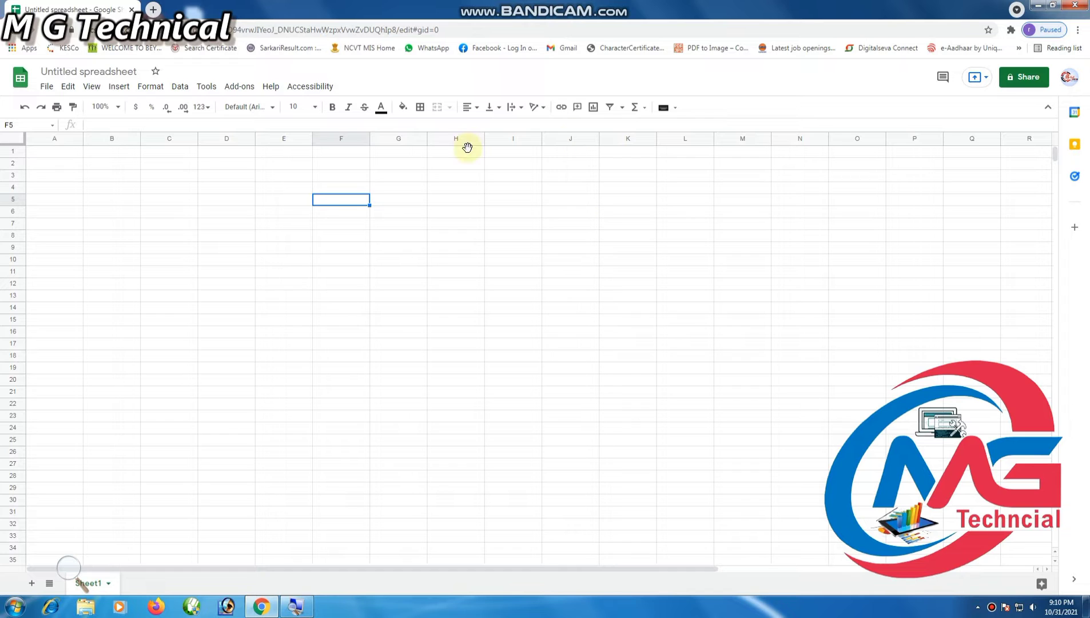
pyautogui.click(73, 153)
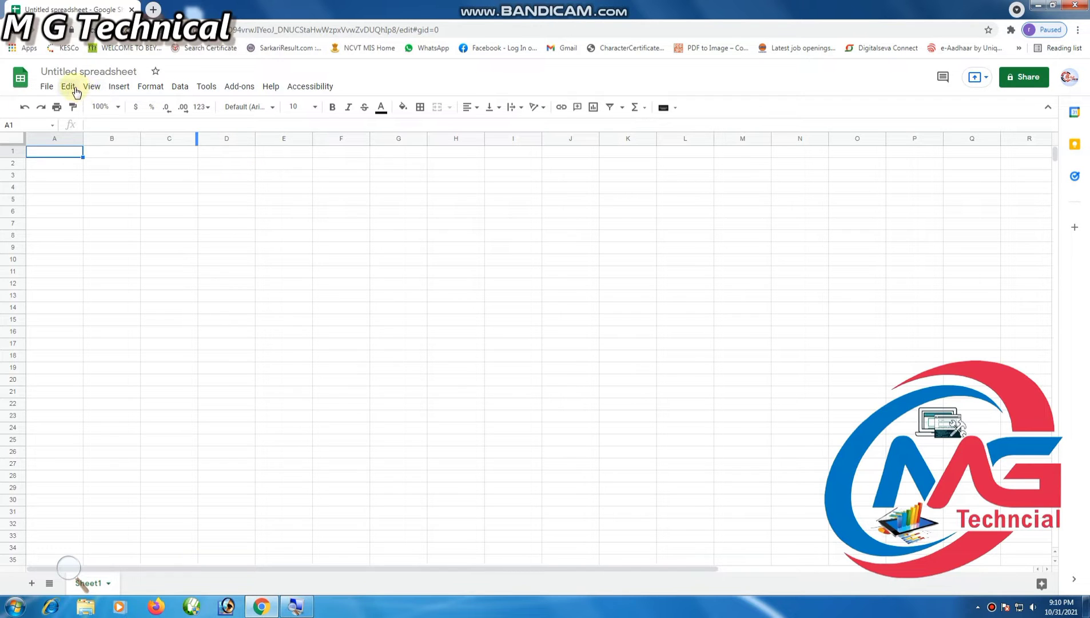
pyautogui.click(96, 88)
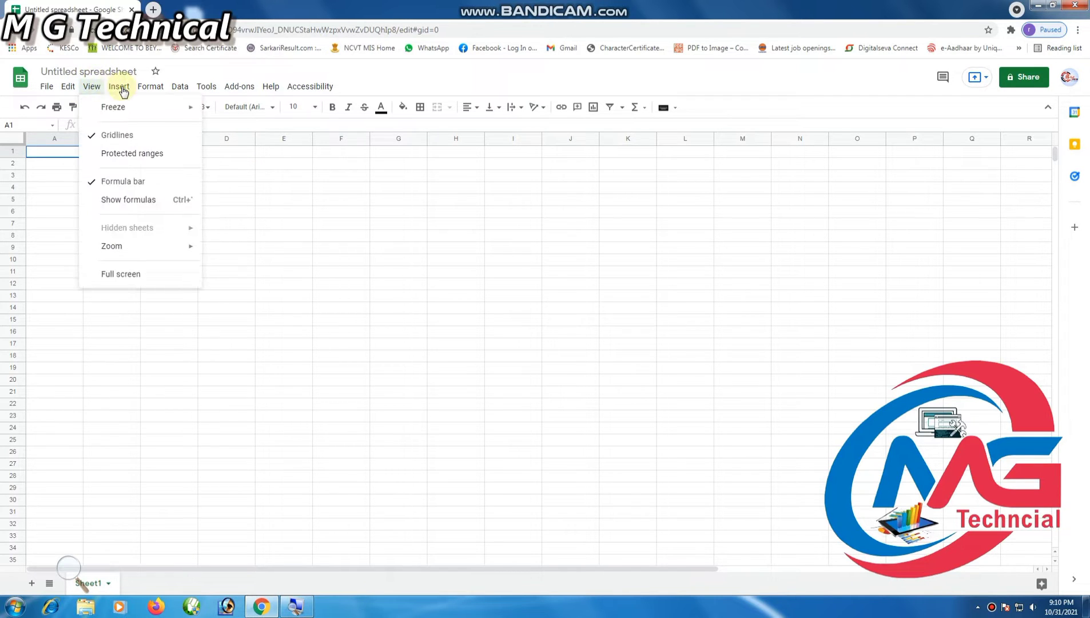
pyautogui.moveTo(270, 86)
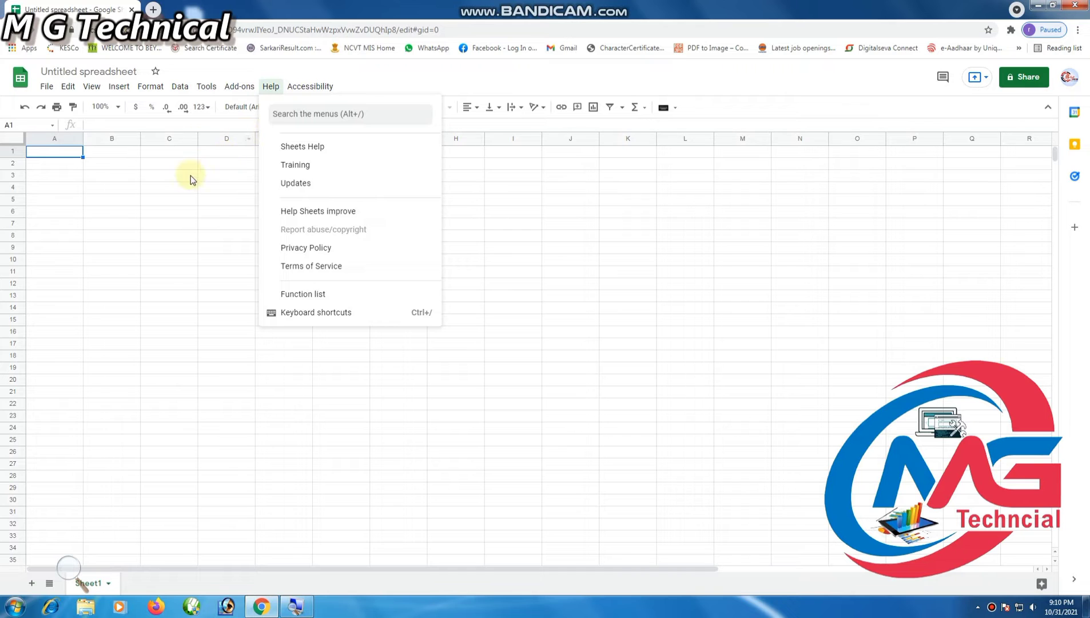
pyautogui.click(171, 166)
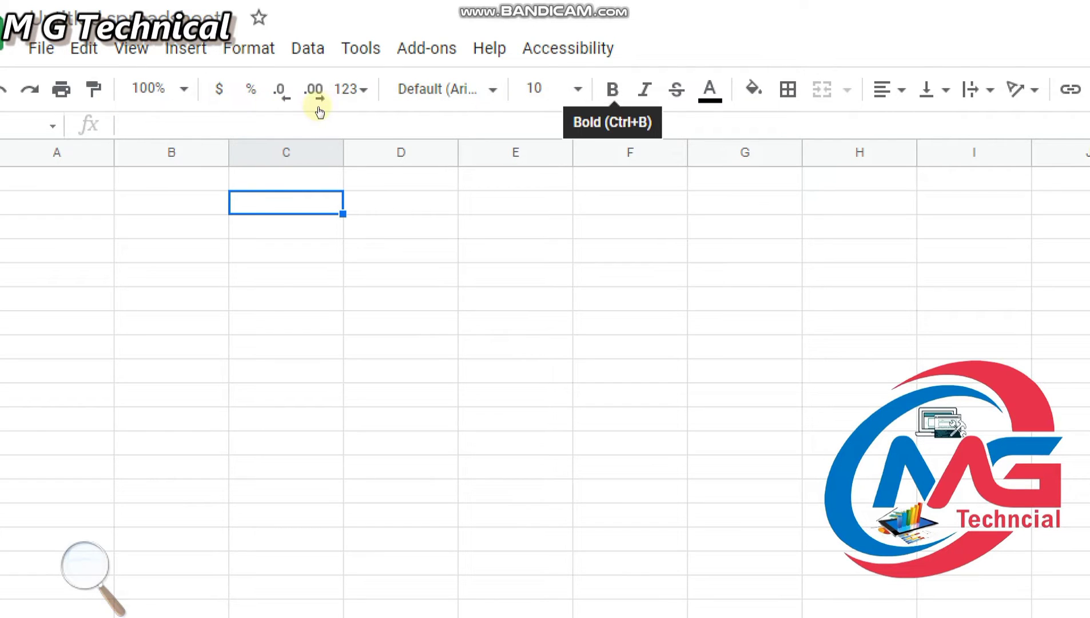
pyautogui.click(577, 89)
pyautogui.press('Escape')
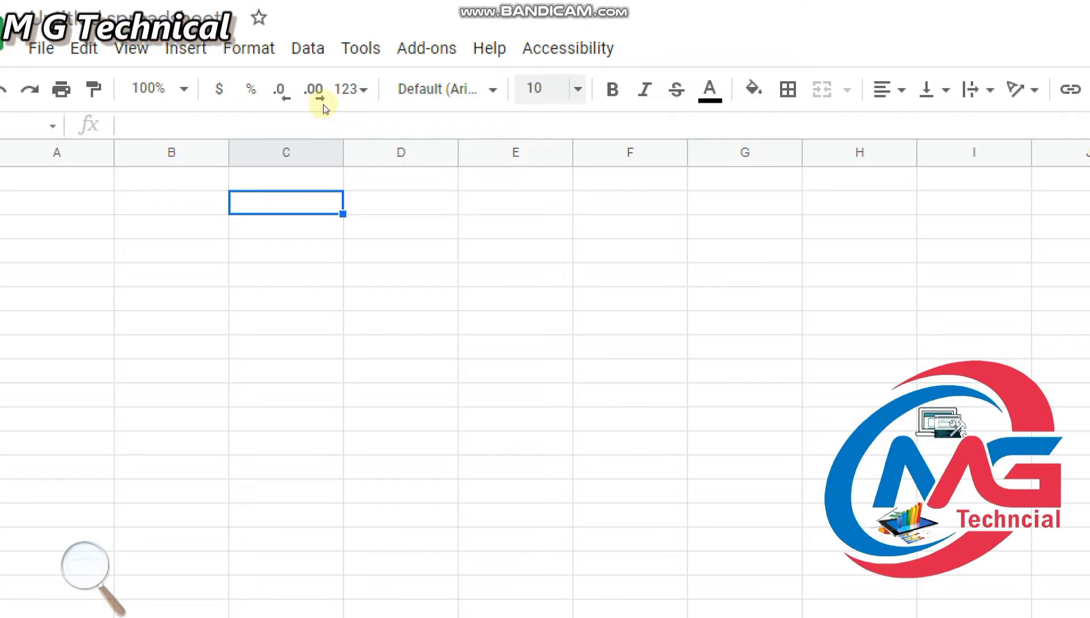
pyautogui.press('Right')
pyautogui.press('Right')
pyautogui.press('Right')
pyautogui.press('Right')
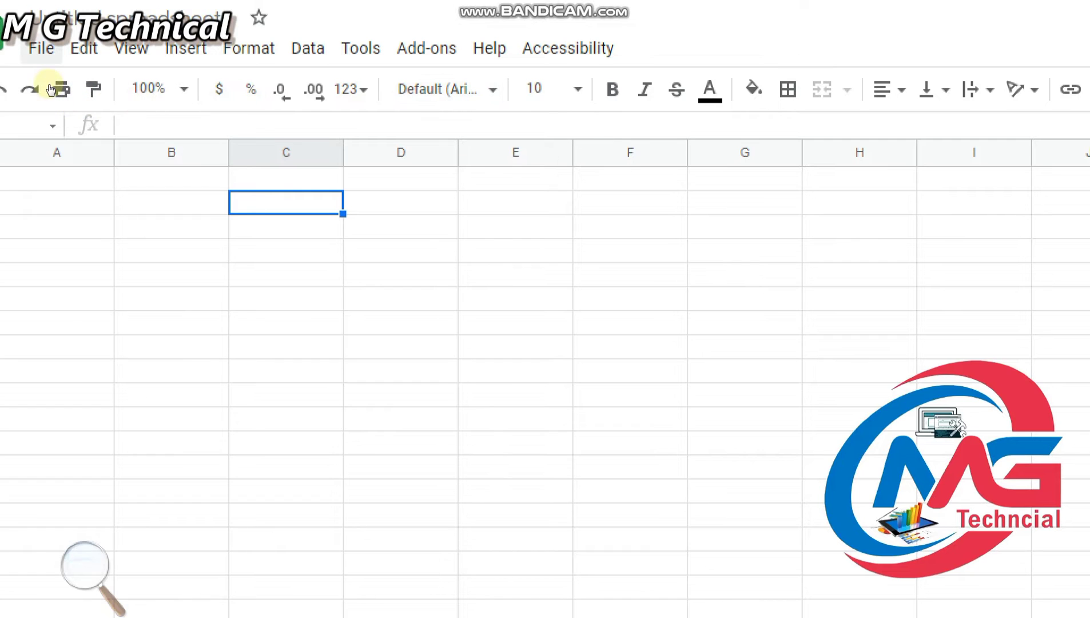
pyautogui.hotkey('alt', 'f')
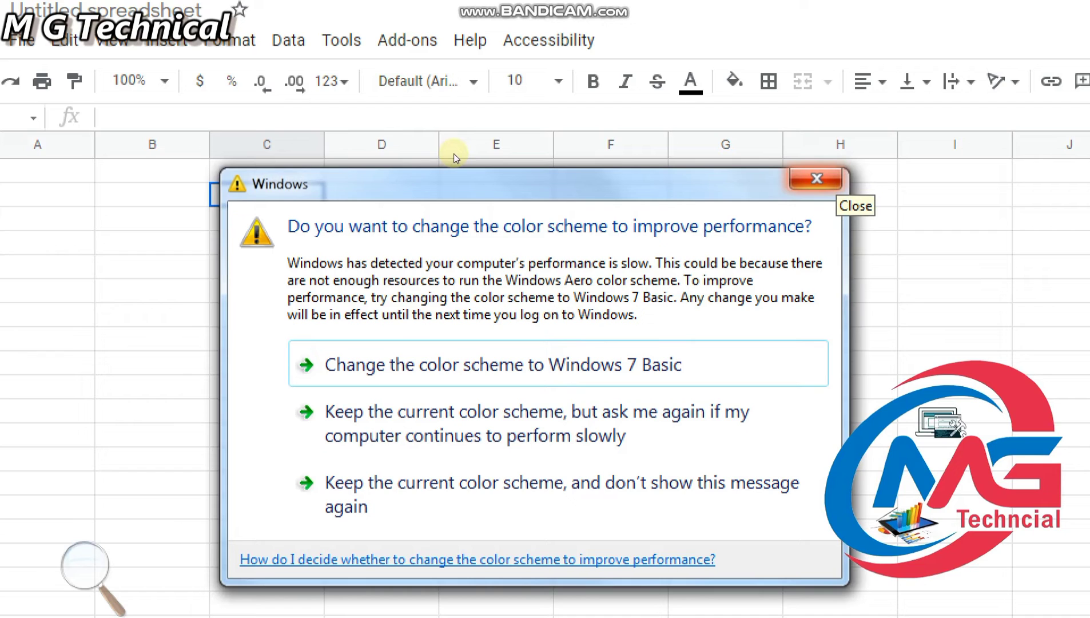
pyautogui.press('Escape')
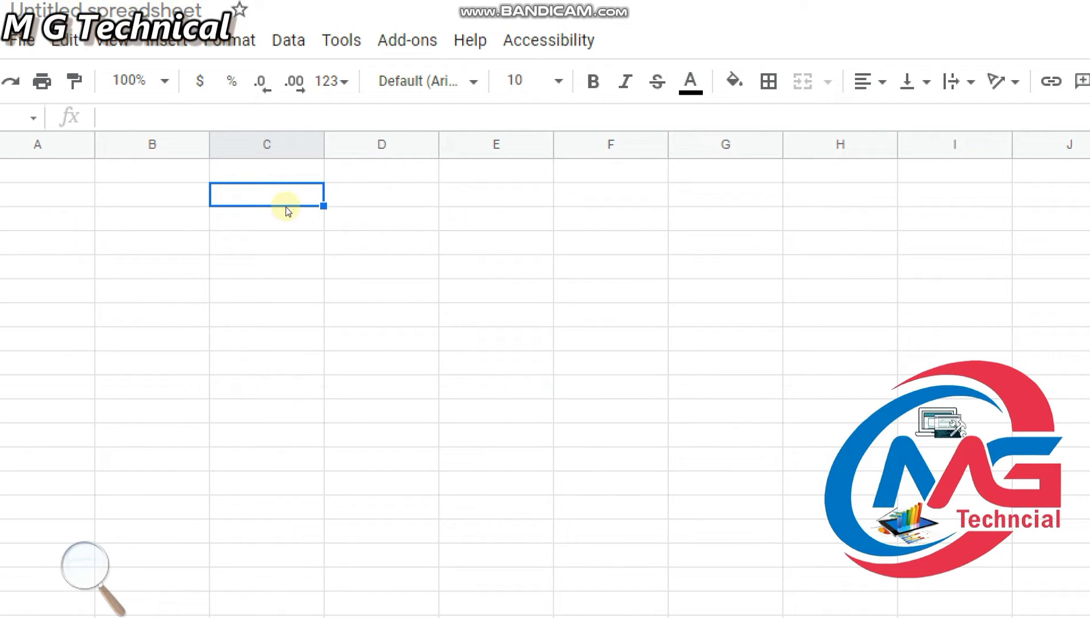
pyautogui.press('Right')
pyautogui.press('Down')
pyautogui.press('Down')
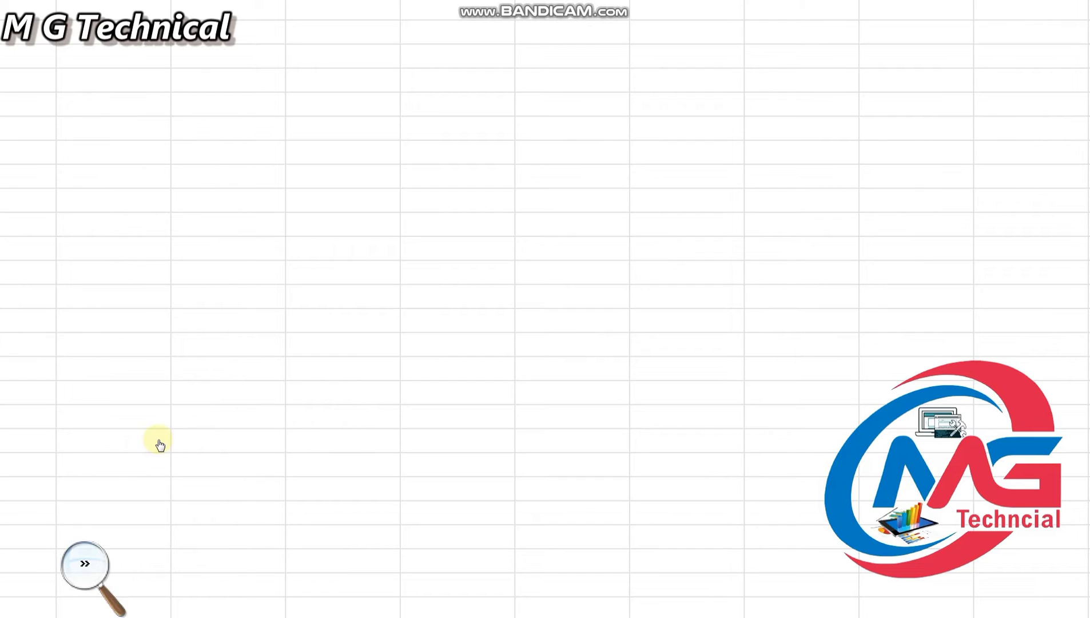
pyautogui.click(160, 445)
pyautogui.click(150, 452)
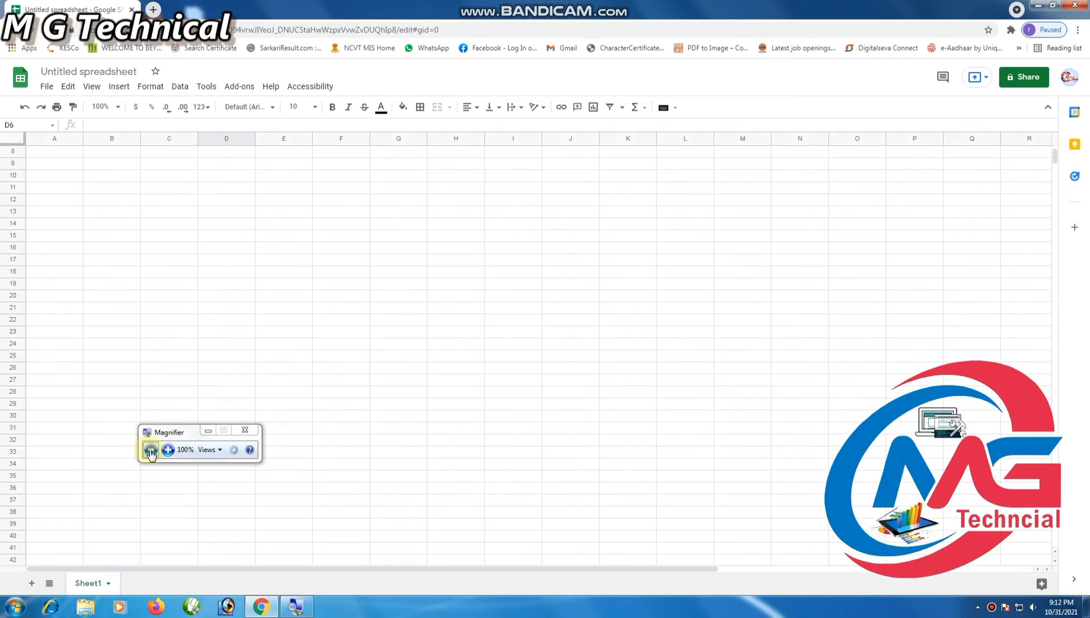
pyautogui.click(700, 440)
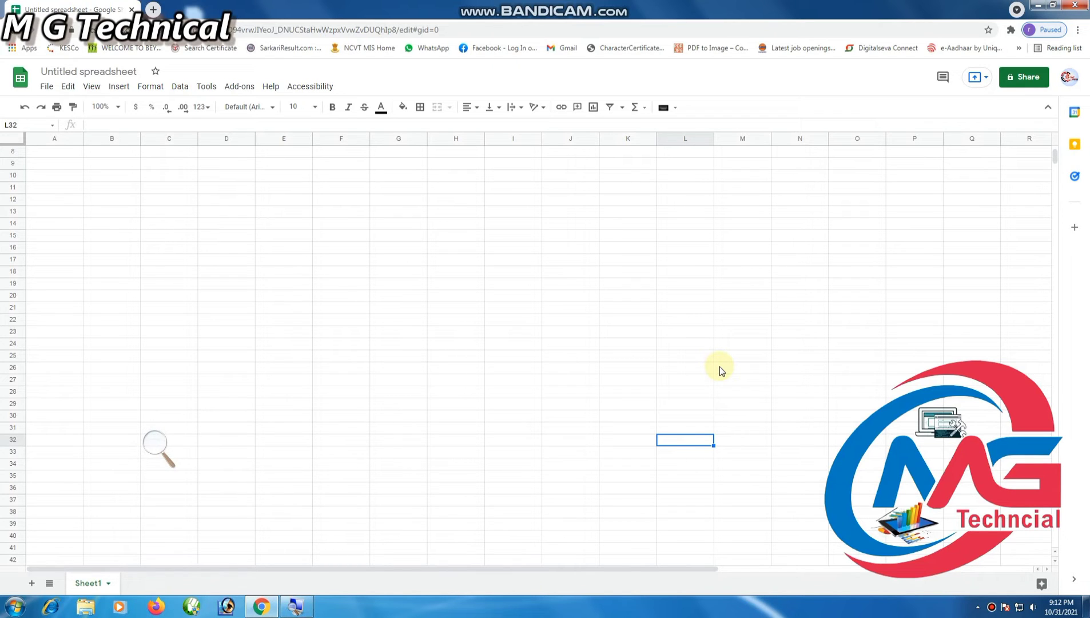
pyautogui.click(131, 163)
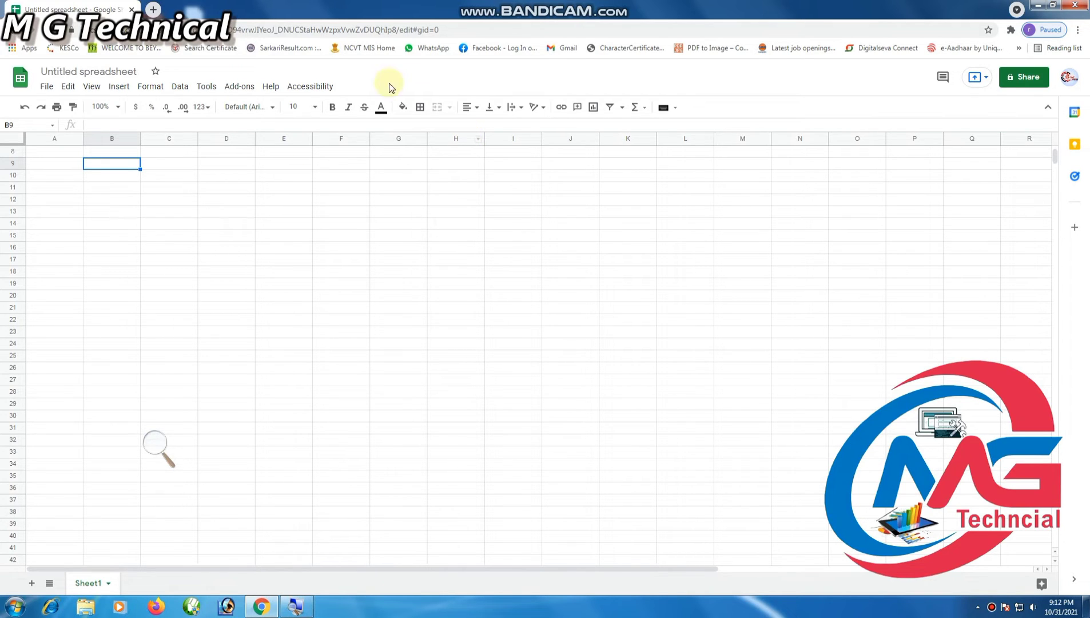
# Enter the values 24, 25 and 64 down column B in cells B9 to B11
pyautogui.click(211, 217)
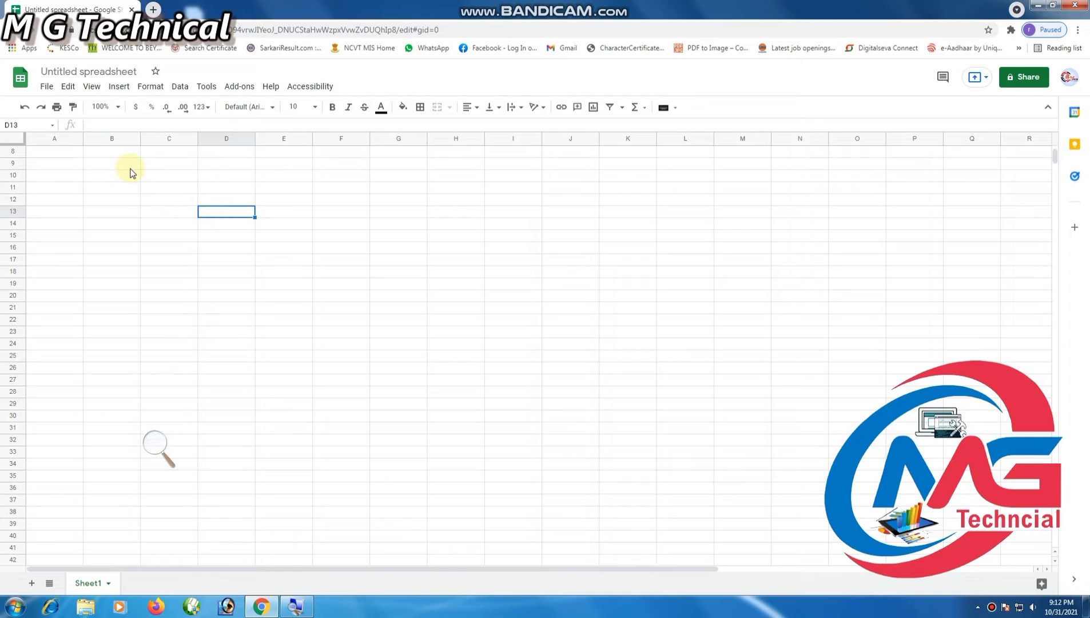
pyautogui.click(129, 167)
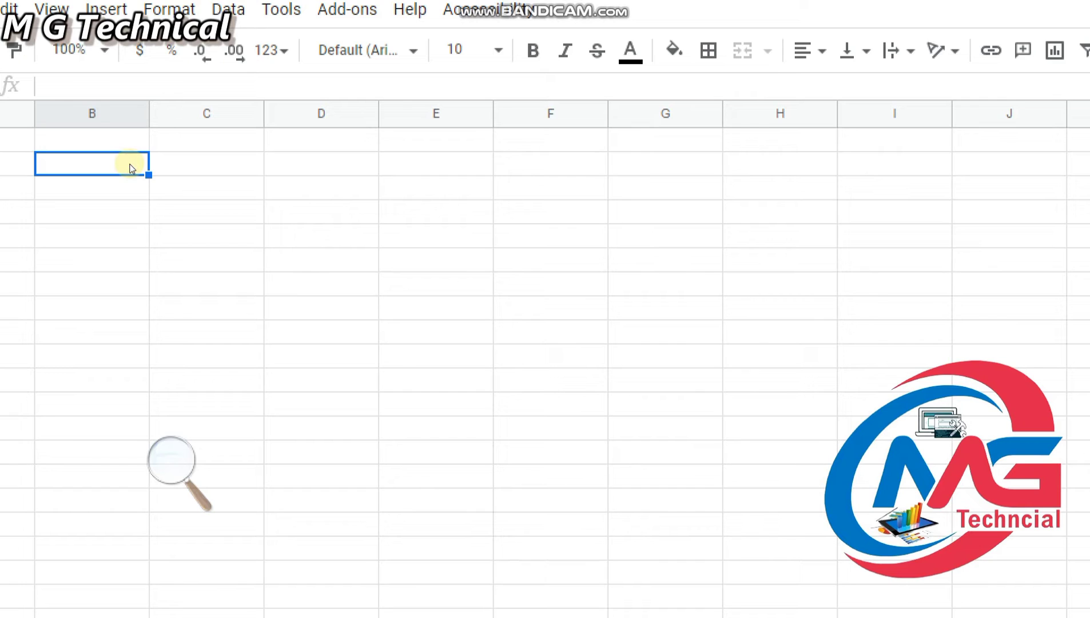
pyautogui.write('24')
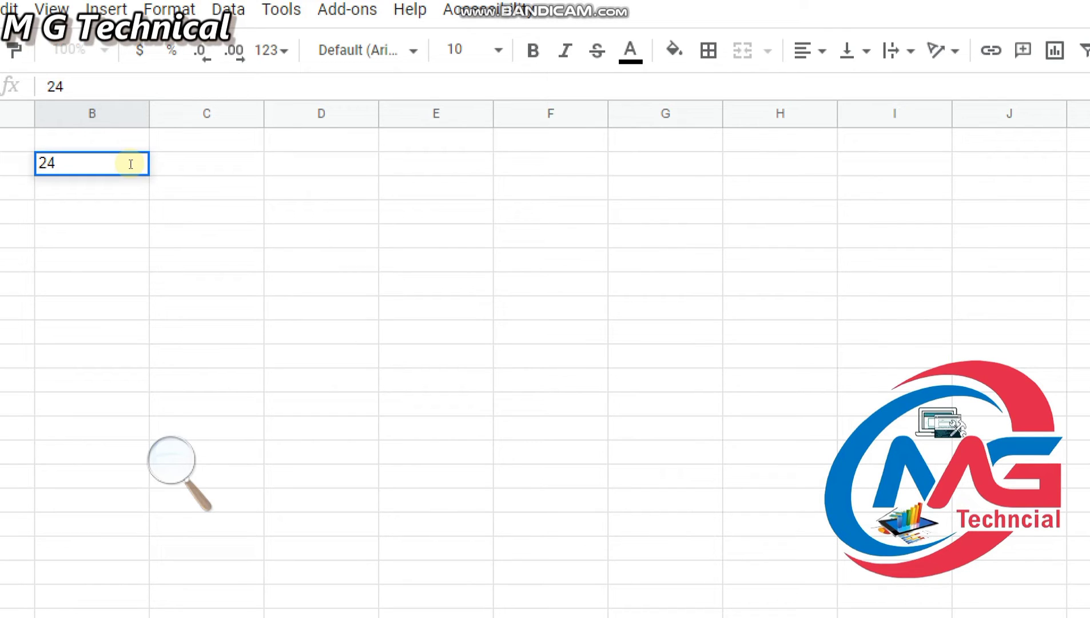
pyautogui.press('Return')
pyautogui.write('25')
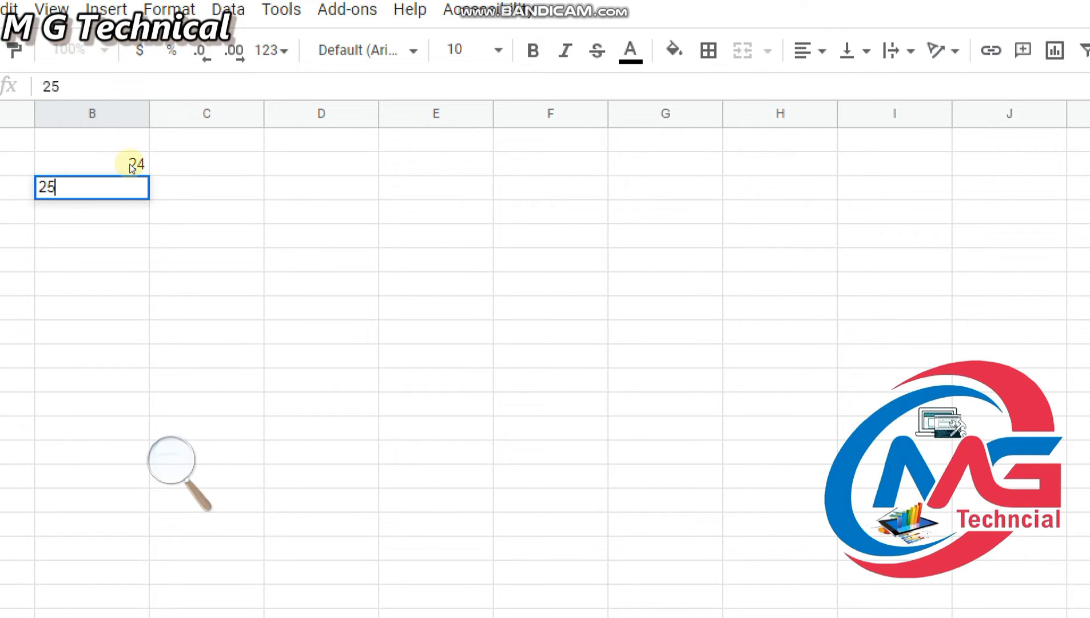
pyautogui.press('Return')
pyautogui.write('6')
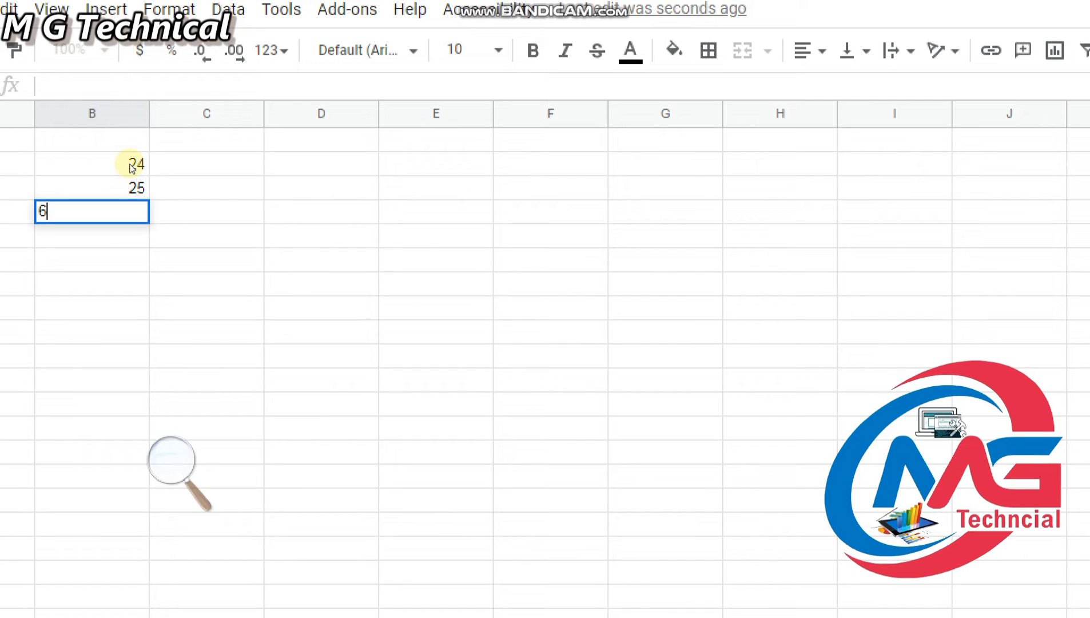
pyautogui.write('4')
pyautogui.press('Return')
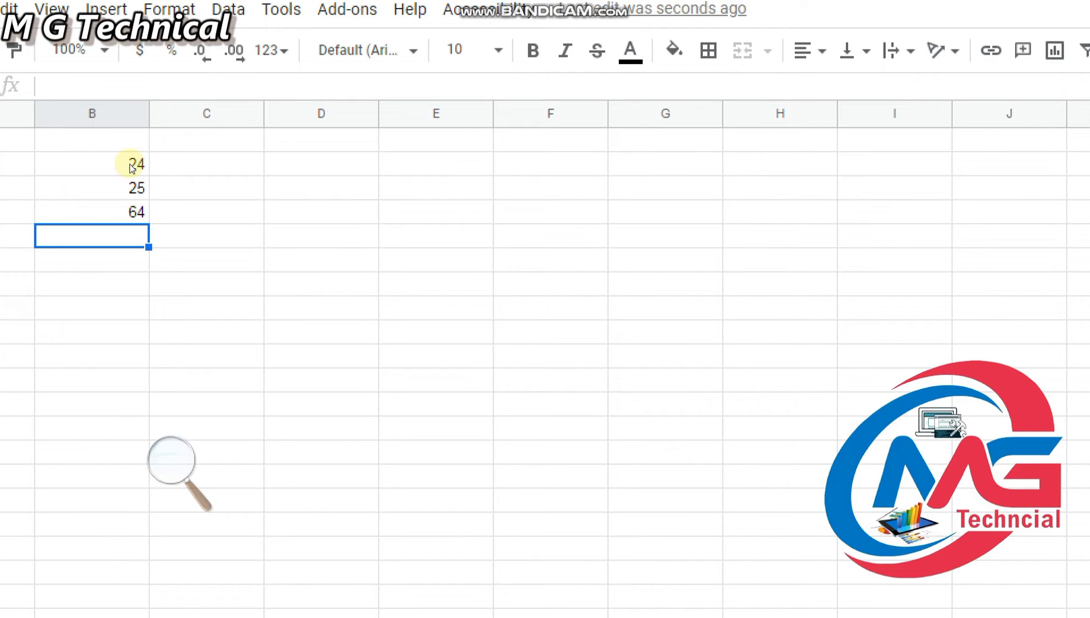
# Enter =SUM(B9:B11) in B12 to show the total 113
pyautogui.write('=s')
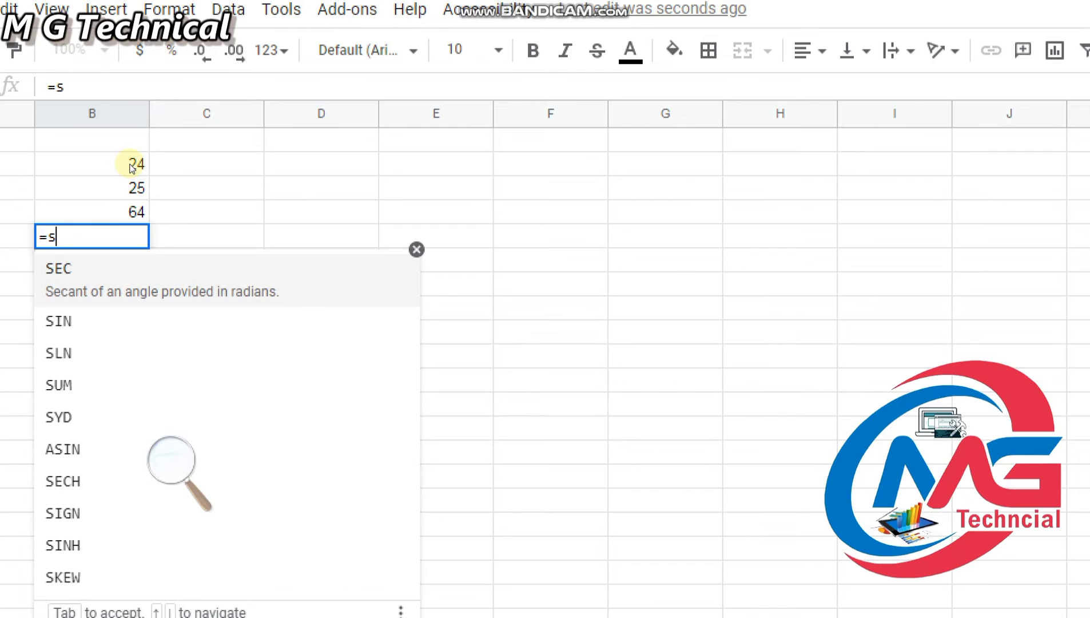
pyautogui.write('um')
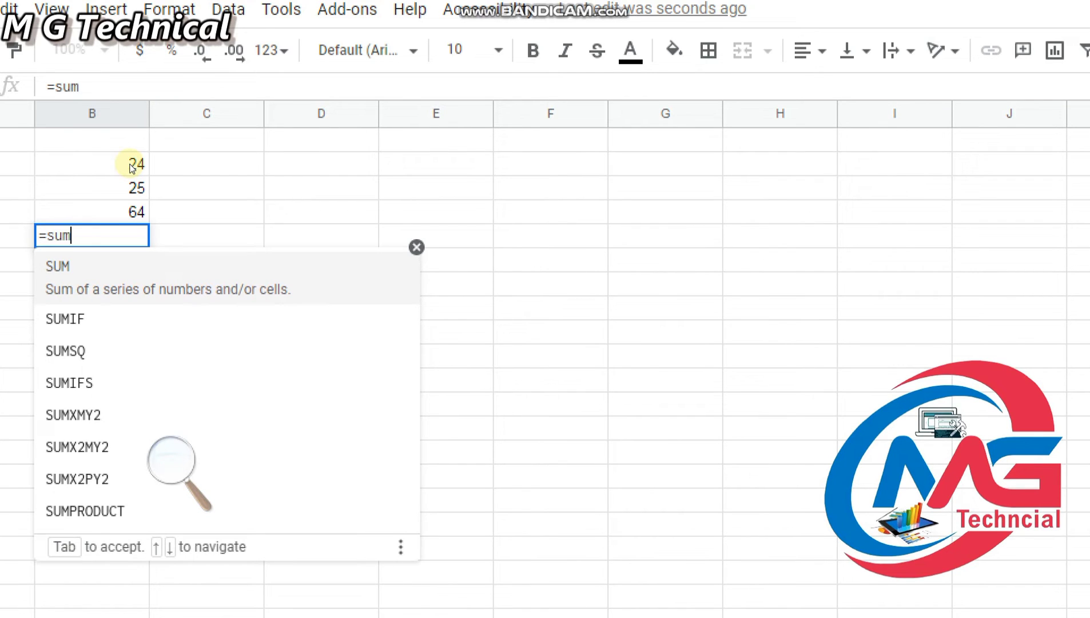
pyautogui.write('(')
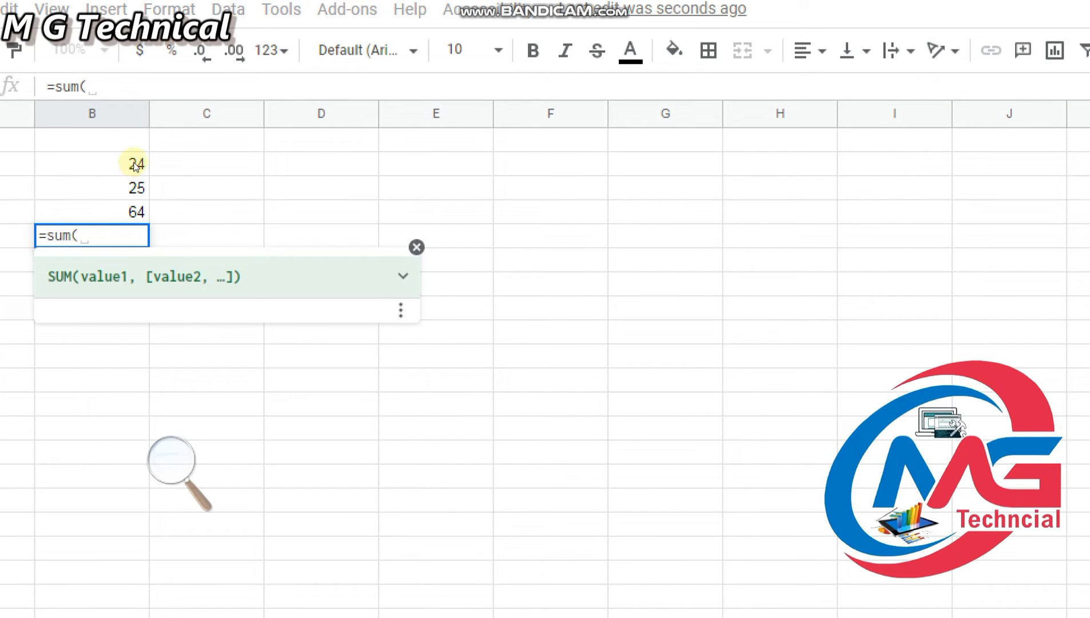
pyautogui.moveTo(132, 166); pyautogui.dragTo(135, 212)
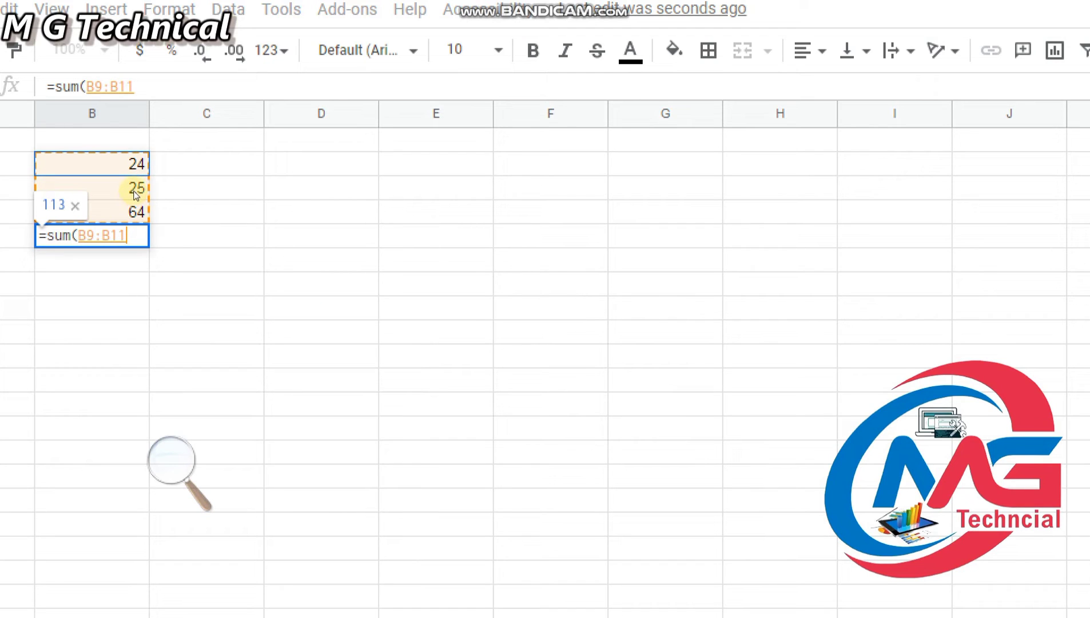
pyautogui.write(')')
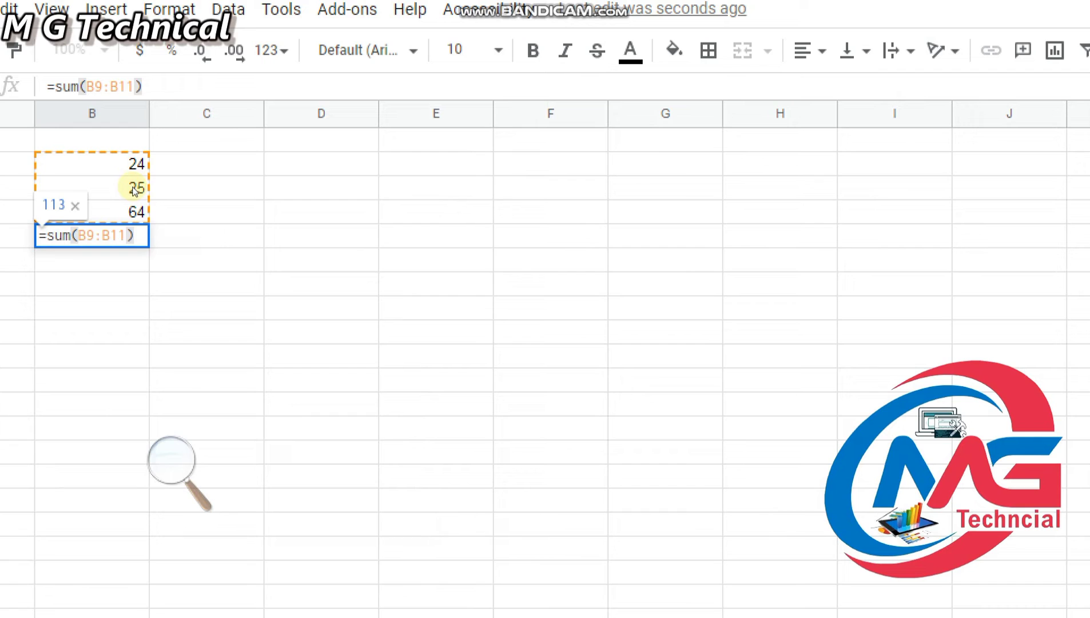
pyautogui.press('Return')
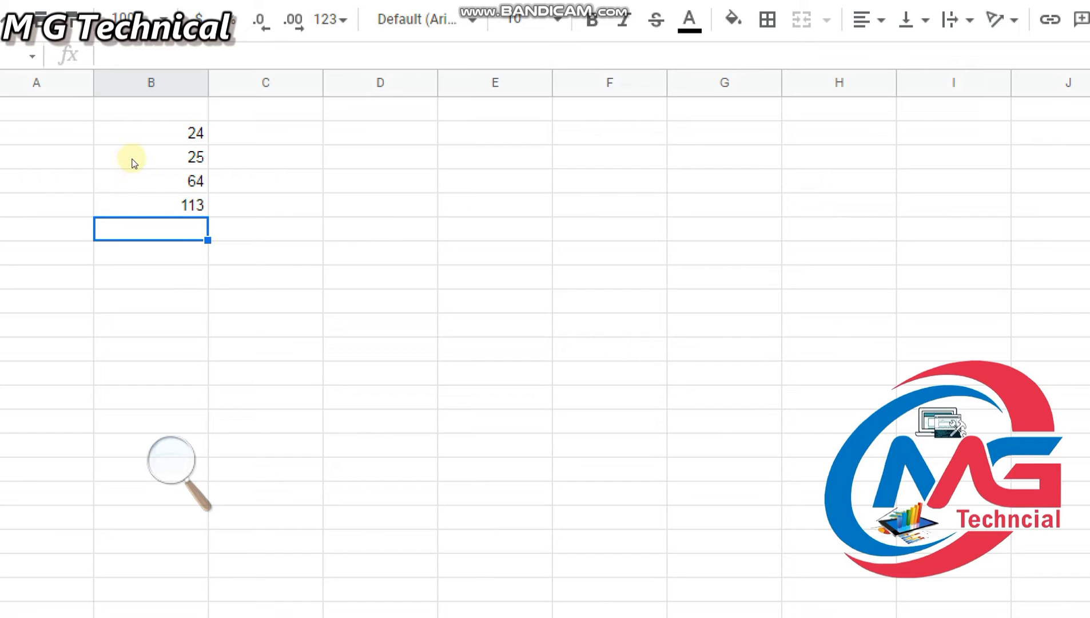
# Type a person's full name into cell E8, then move to F8
pyautogui.moveTo(131, 133); pyautogui.dragTo(131, 229)
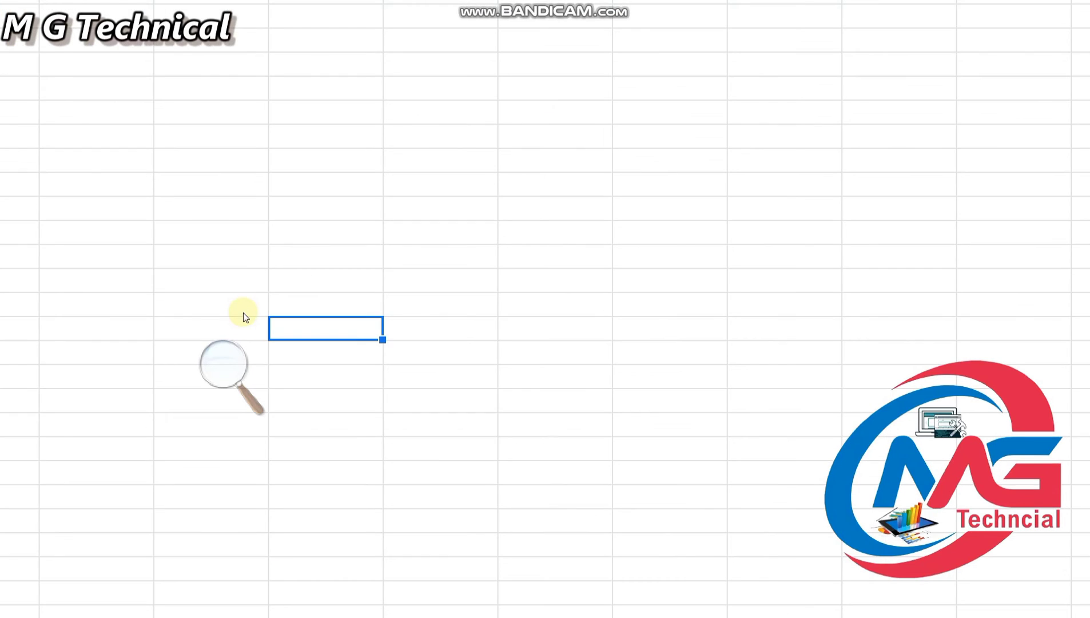
pyautogui.press('Up')
pyautogui.press('Up')
pyautogui.press('Up')
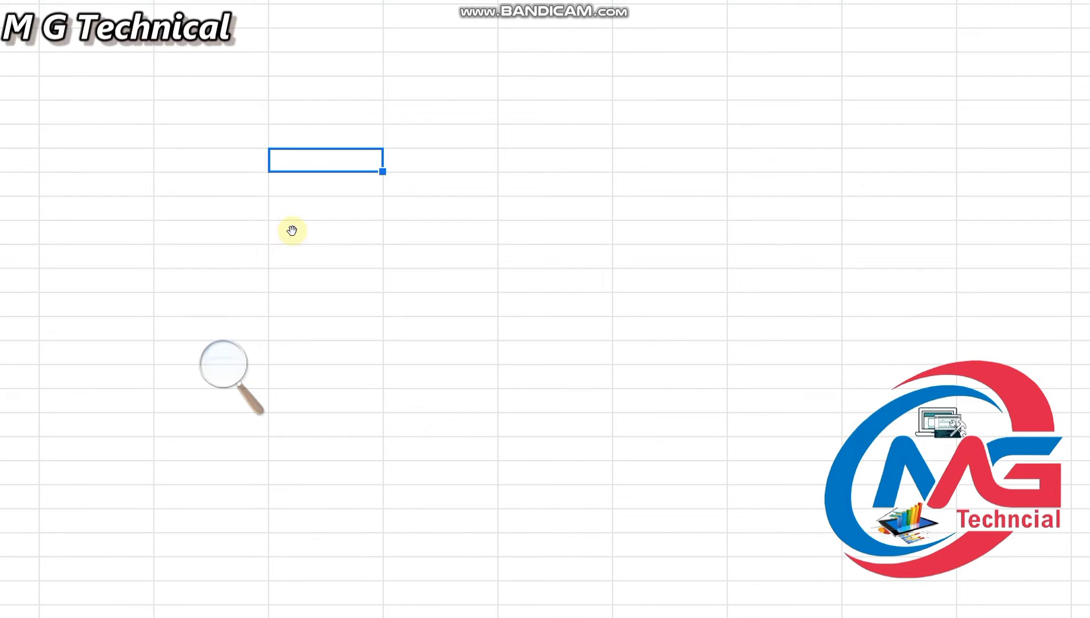
pyautogui.write('Mohit G')
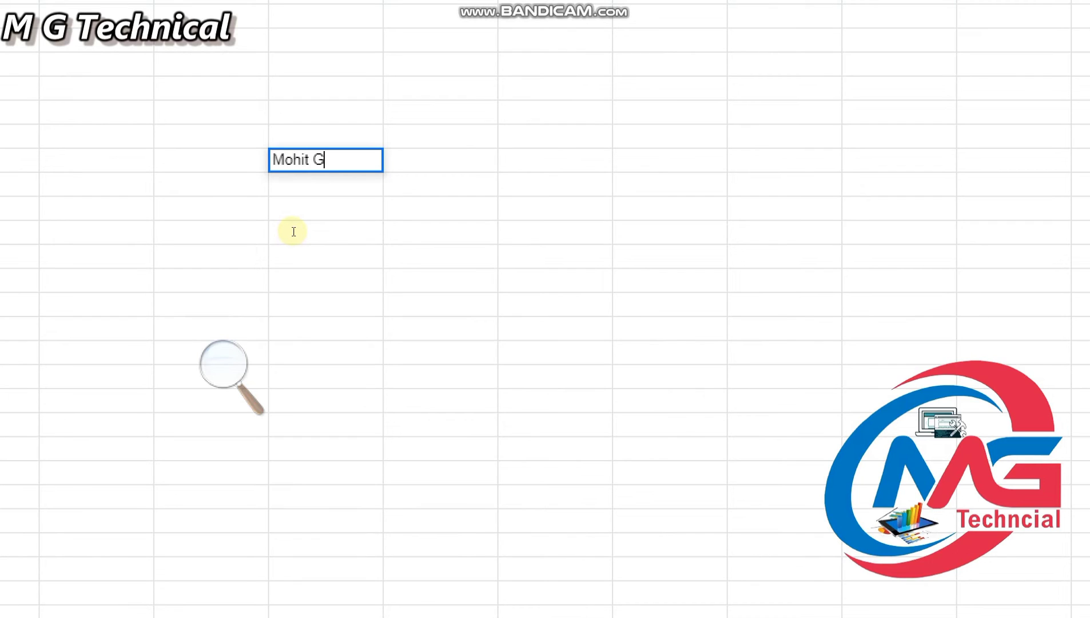
pyautogui.write('upta')
pyautogui.press('Tab')
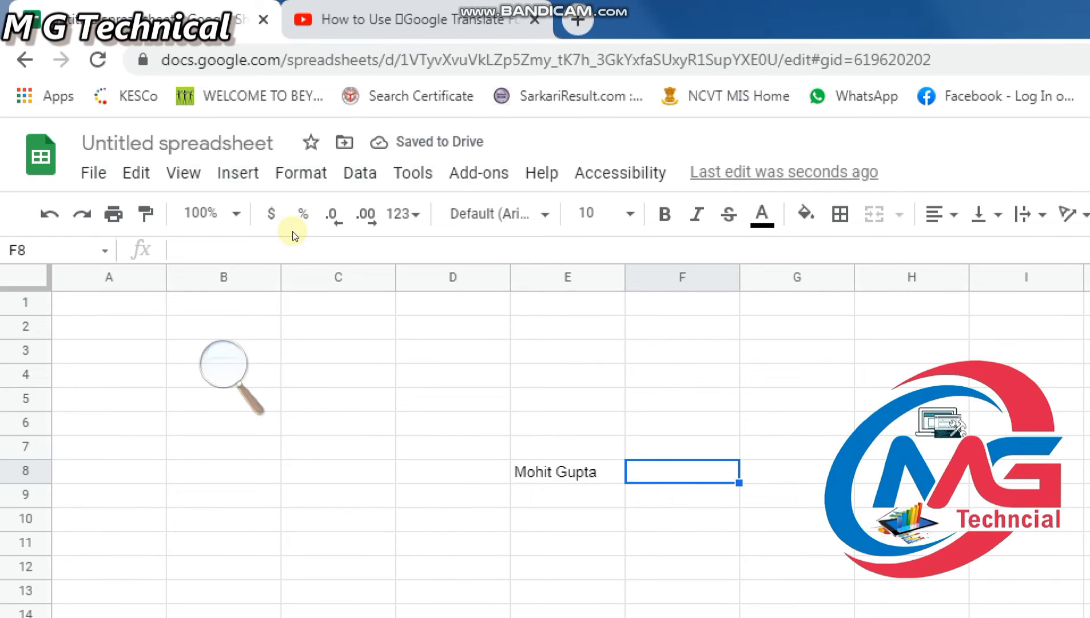
# Begin a =googletranslate( formula in F8 with cell E8 as its text argument
pyautogui.write('=')
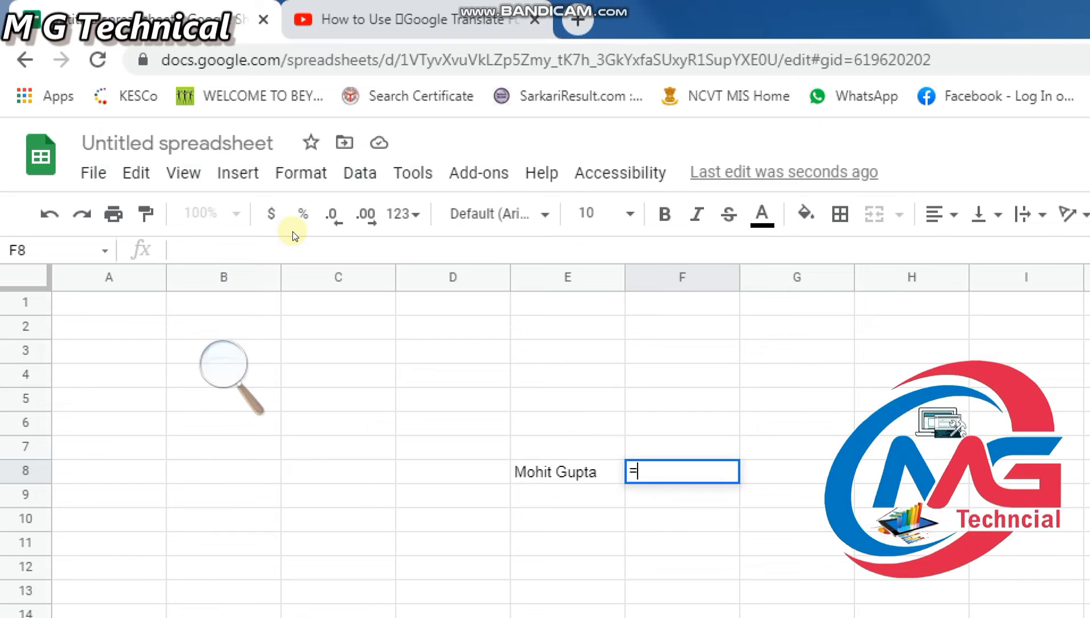
pyautogui.write('go')
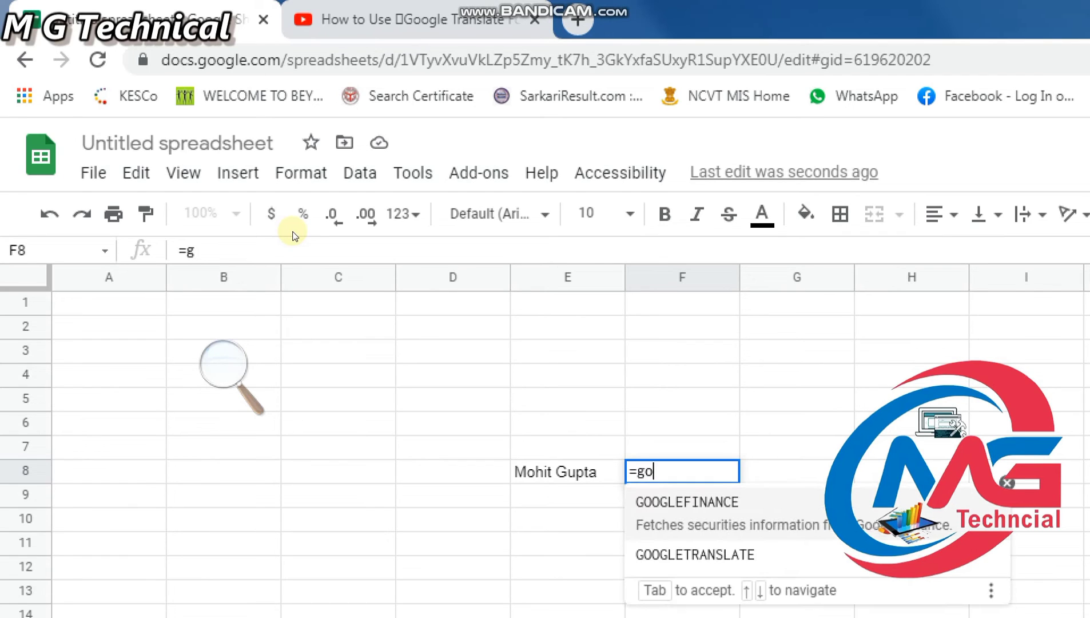
pyautogui.write('o')
pyautogui.write('gltr')
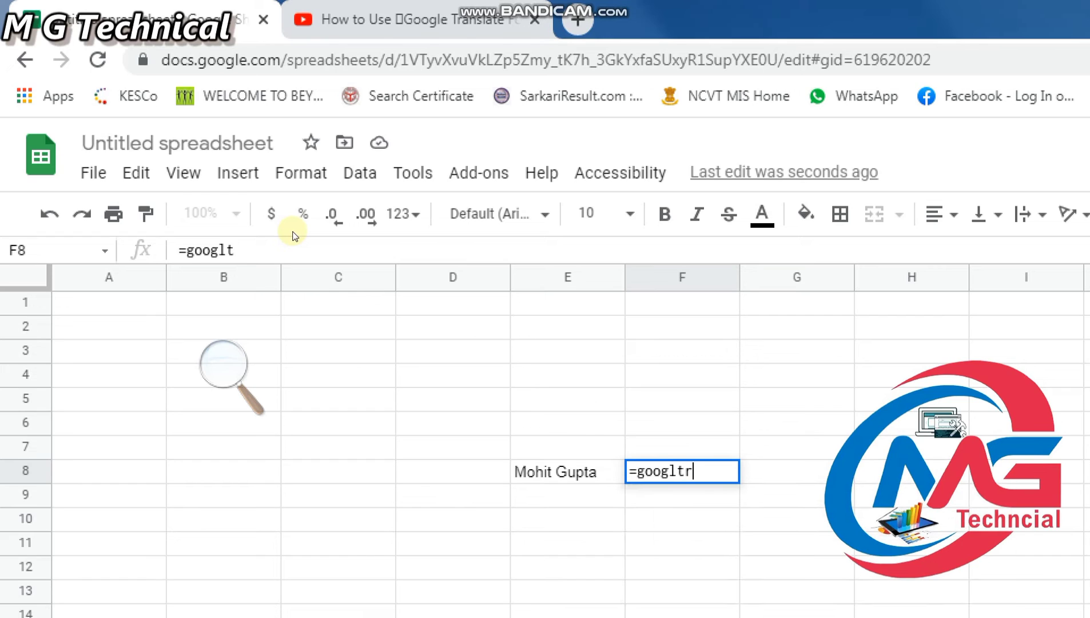
pyautogui.press('BackSpace')
pyautogui.press('BackSpace')
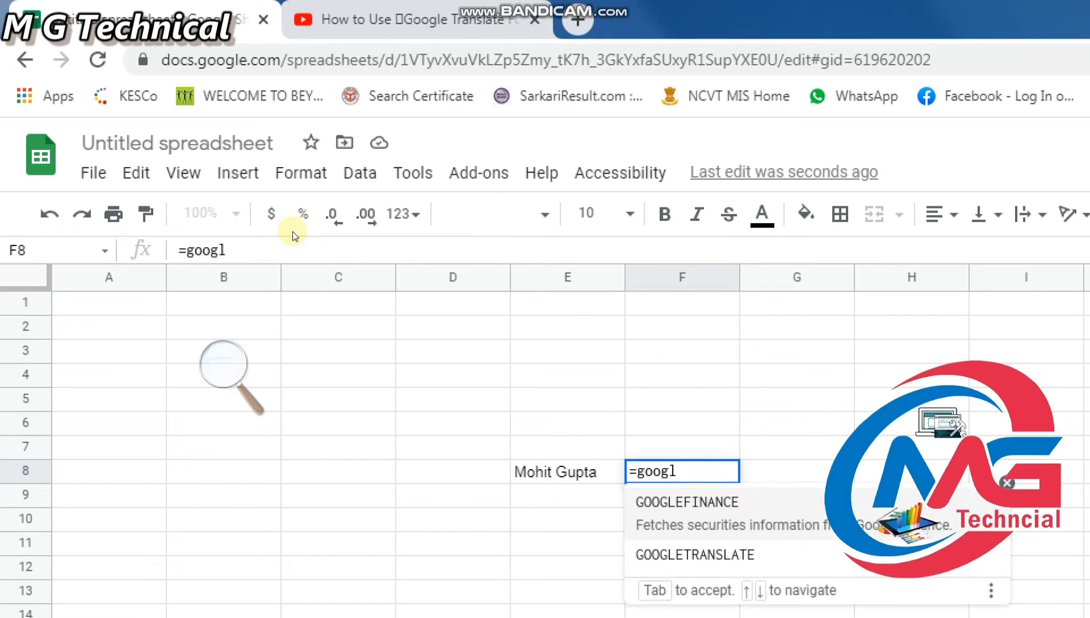
pyautogui.write('t')
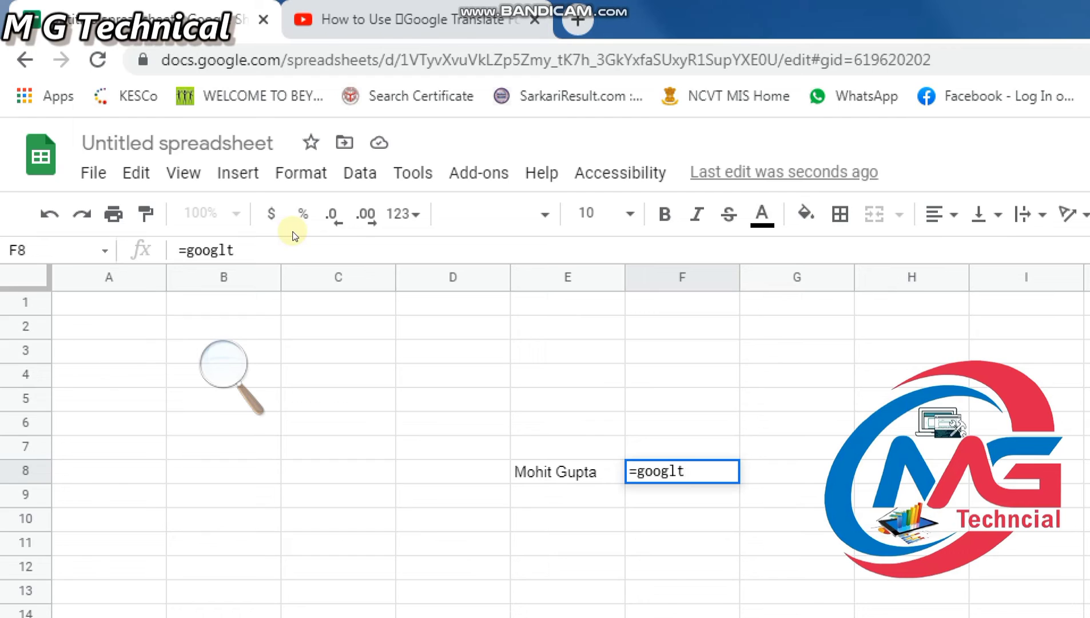
pyautogui.press('BackSpace')
pyautogui.write('et')
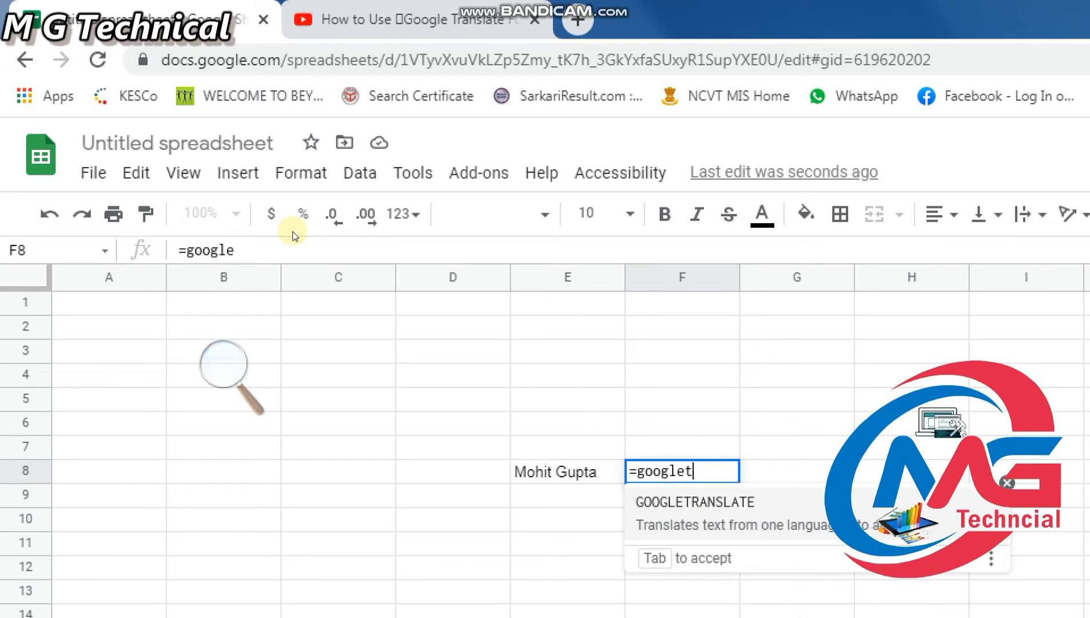
pyautogui.write('ran')
pyautogui.write('slate')
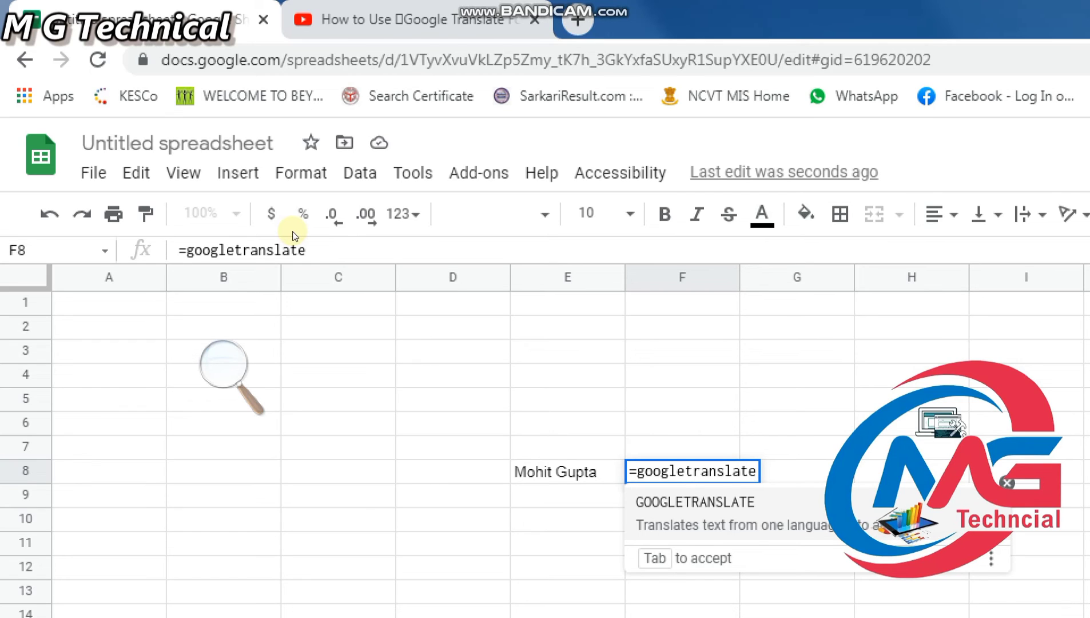
pyautogui.write('(')
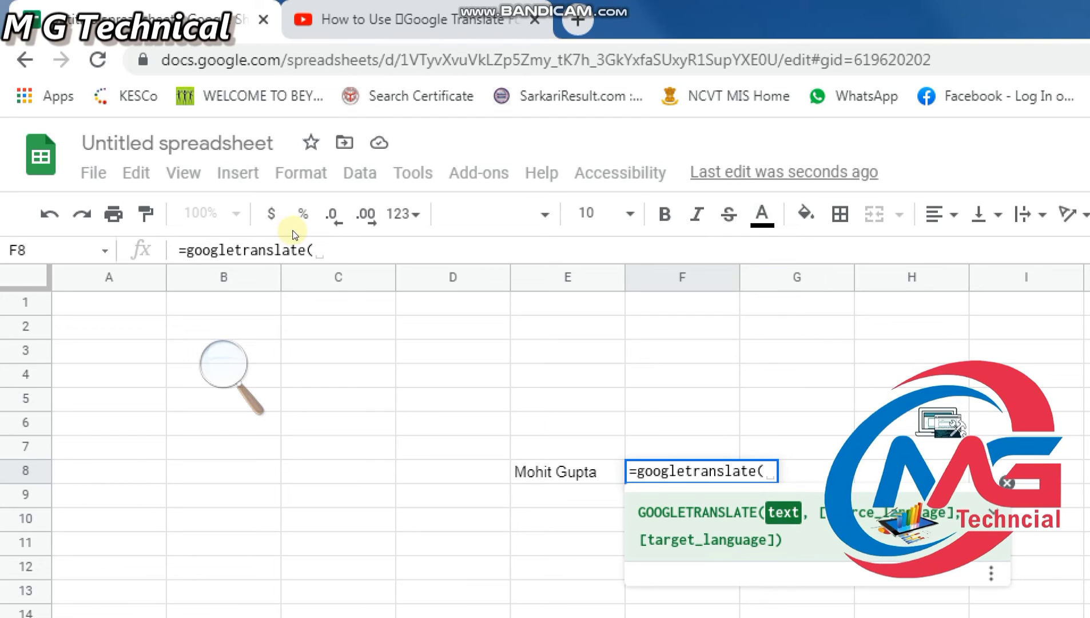
pyautogui.press('Left')
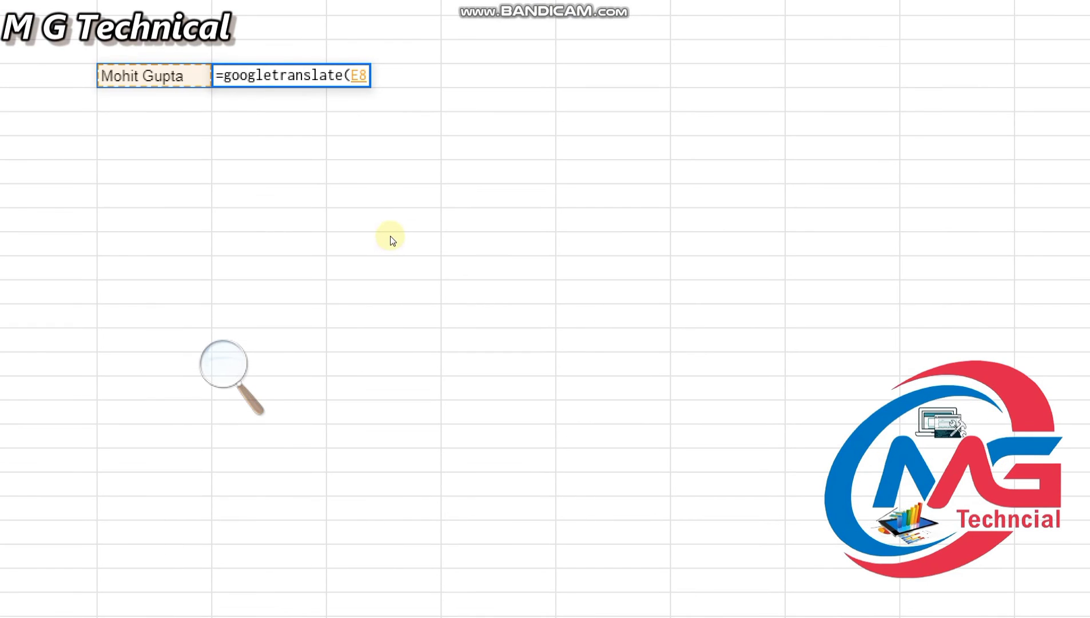
# Add the "EN" source and "HI" target language arguments and close the formula
pyautogui.click(390, 235)
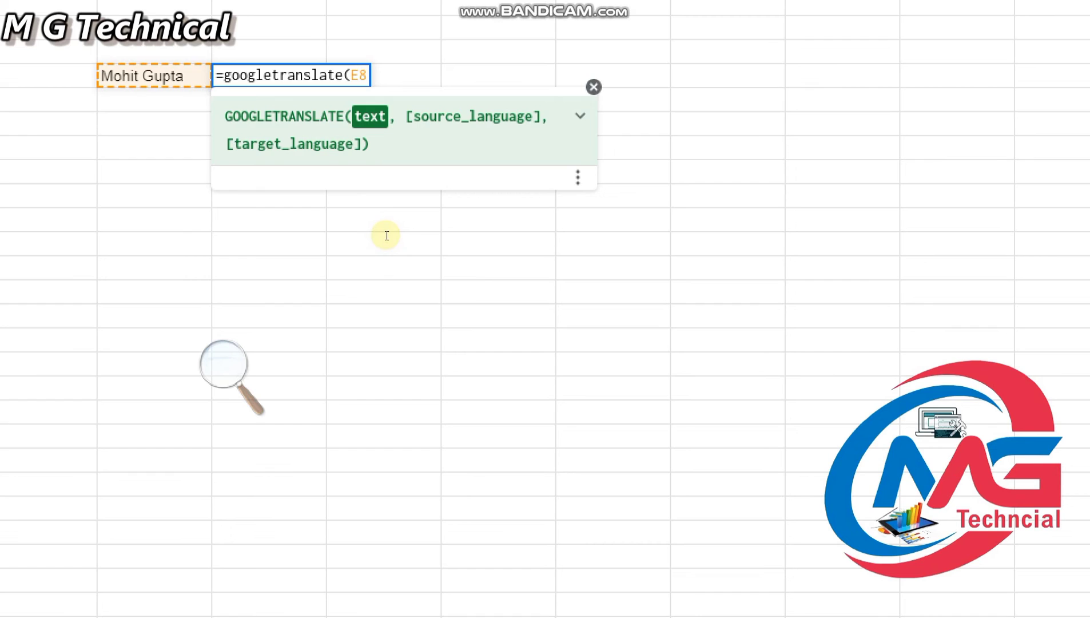
pyautogui.write(',')
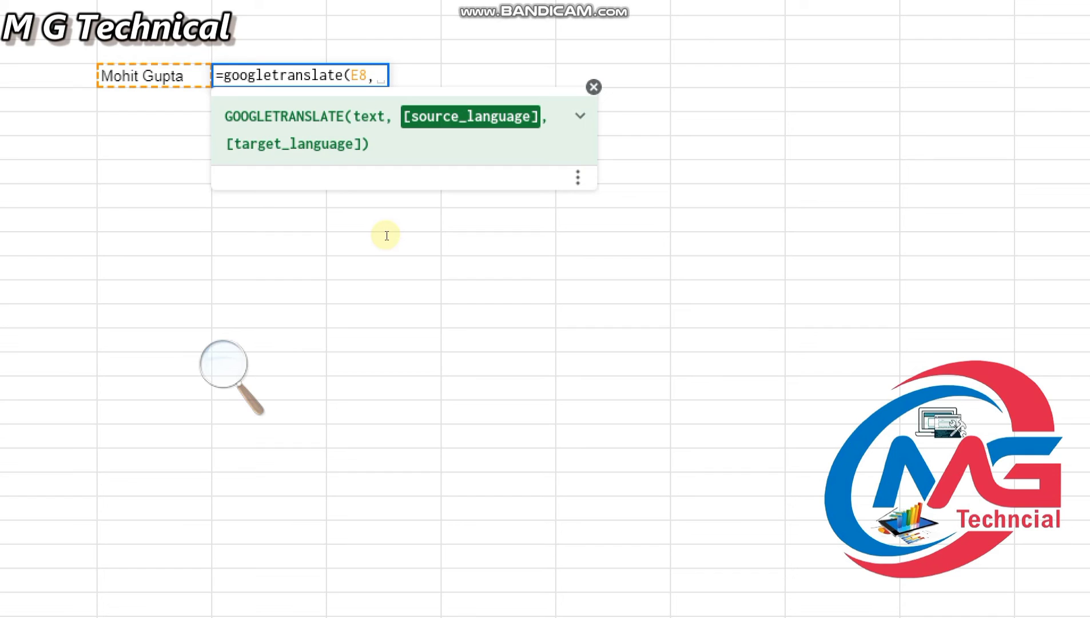
pyautogui.write('"')
pyautogui.write('EN')
pyautogui.write('"')
pyautogui.write(',')
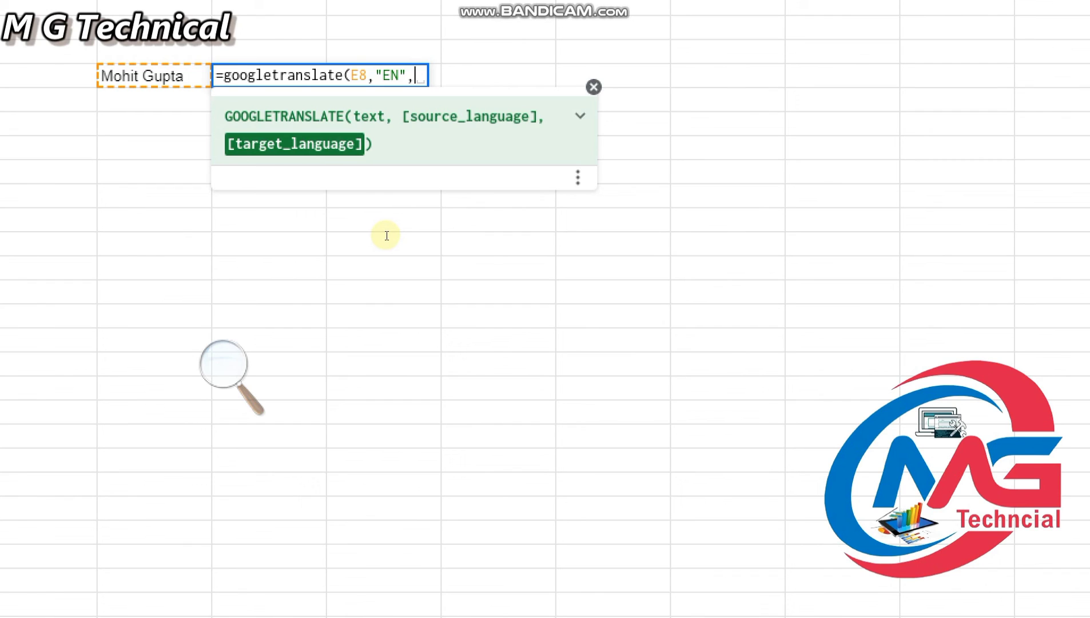
pyautogui.press('BackSpace')
pyautogui.write('"')
pyautogui.write('HI')
pyautogui.write('"')
pyautogui.write(')')
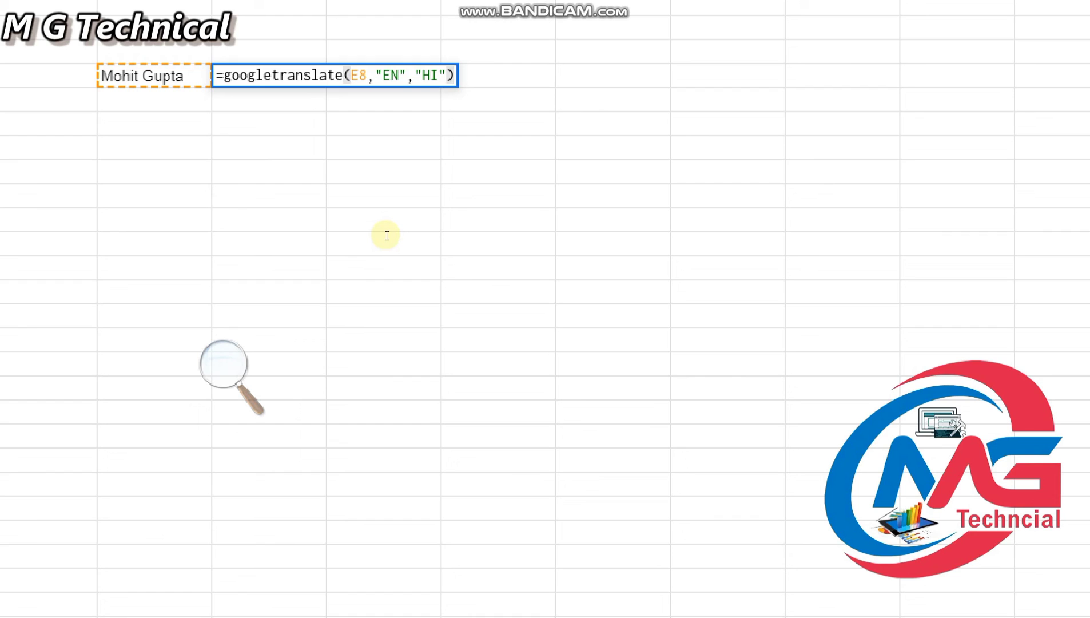
# Confirm =googletranslate(E8,"EN","HI") in F8 so the Hindi translation loads
pyautogui.press('Return')
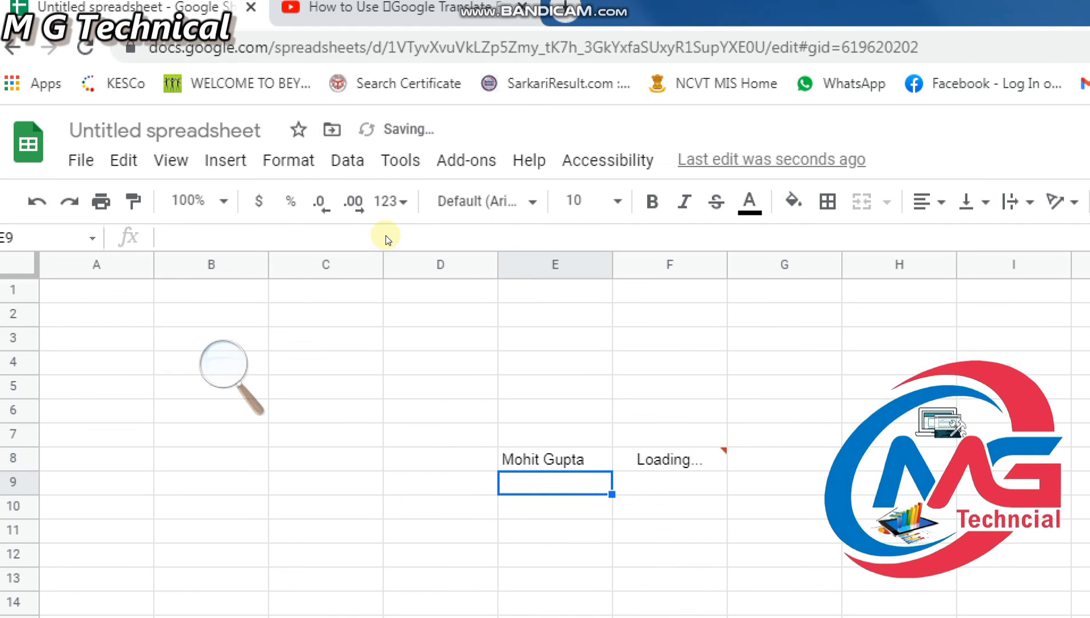